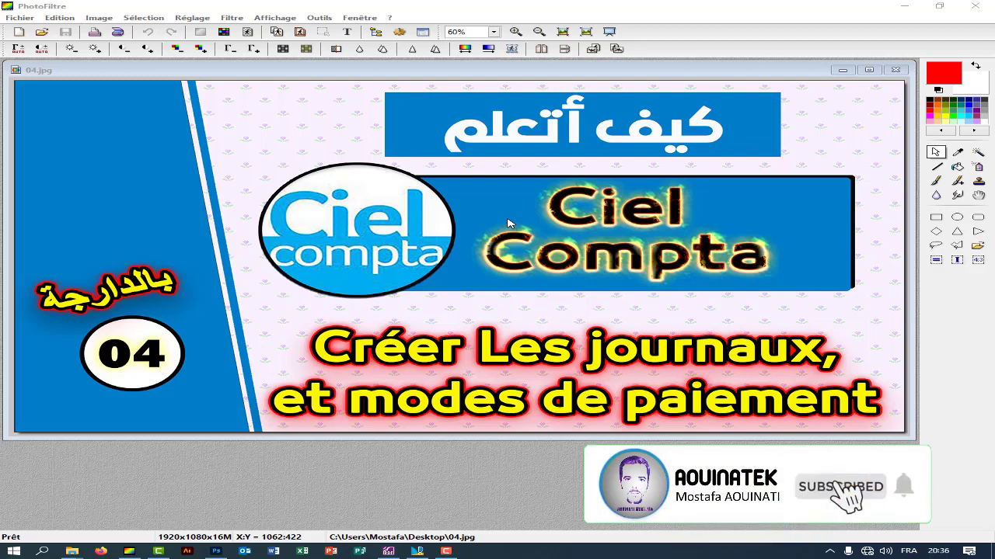
Switch to Ciel Compta and open the list of journals (Journaux).
click(417, 551)
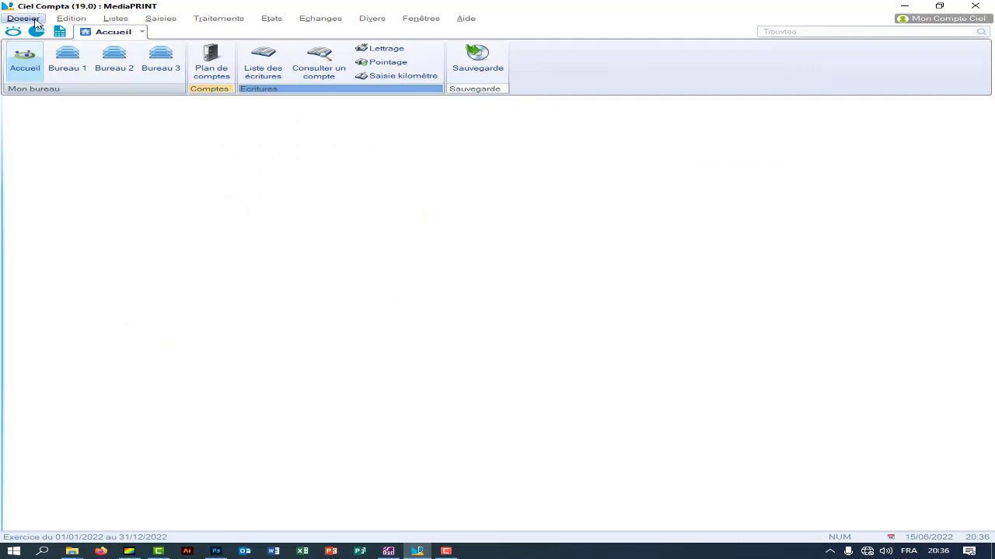
click(128, 20)
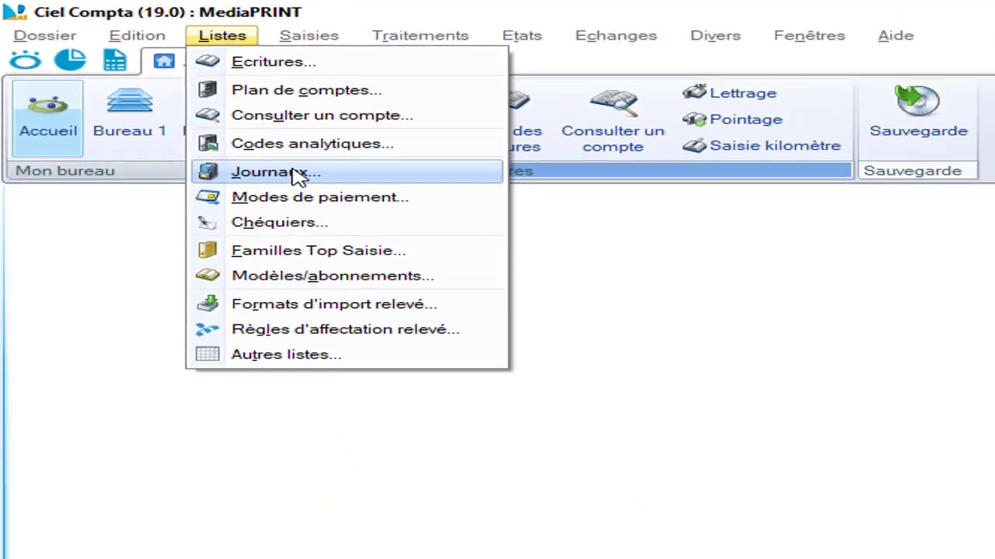
click(298, 176)
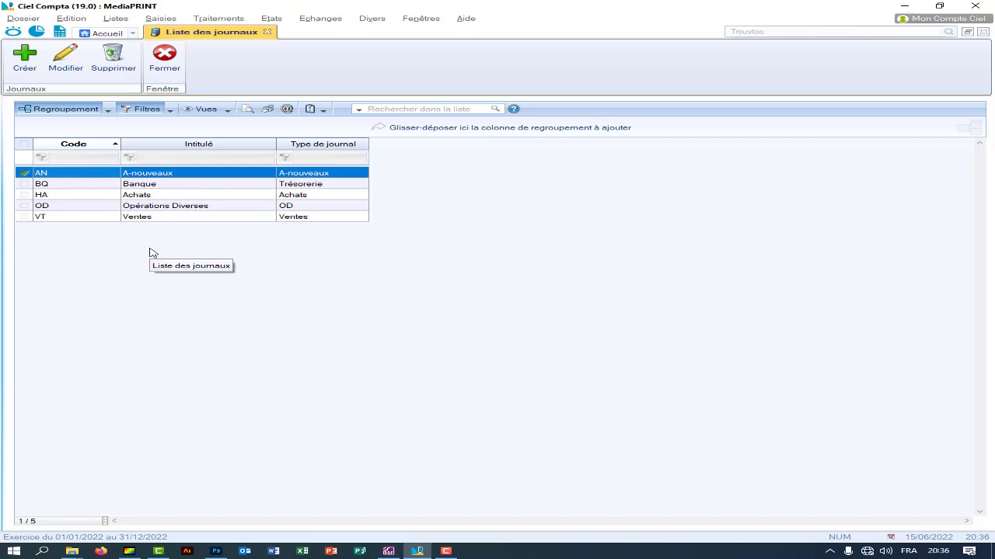
Create a new journal with the code CAI and the title CAISSE, and save it.
click(24, 58)
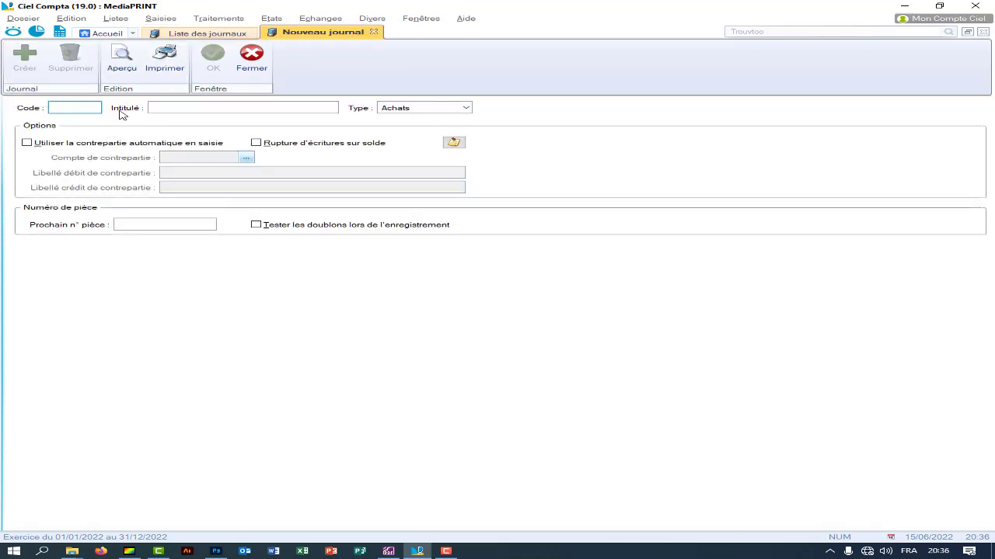
text(CA)
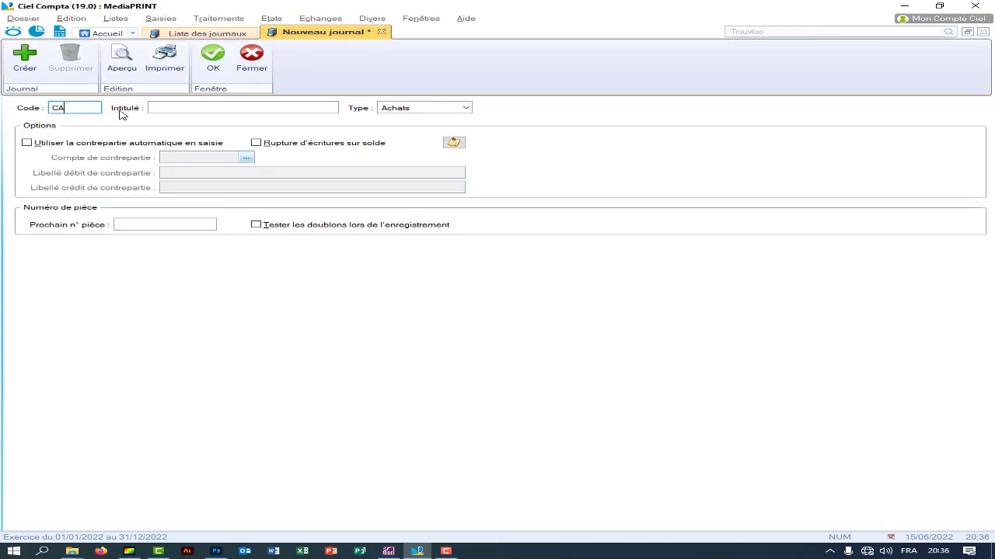
key(Tab)
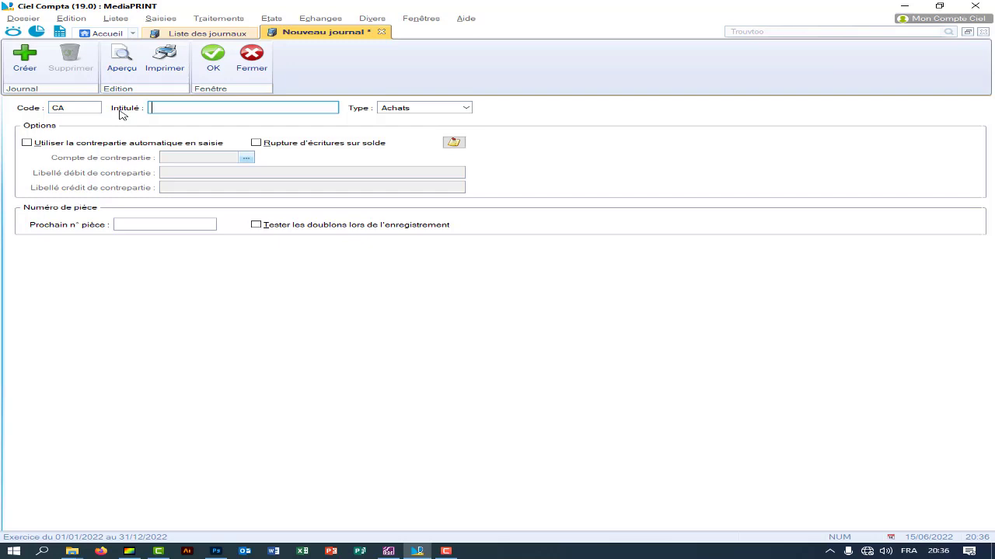
text(CAISSE)
click(75, 108)
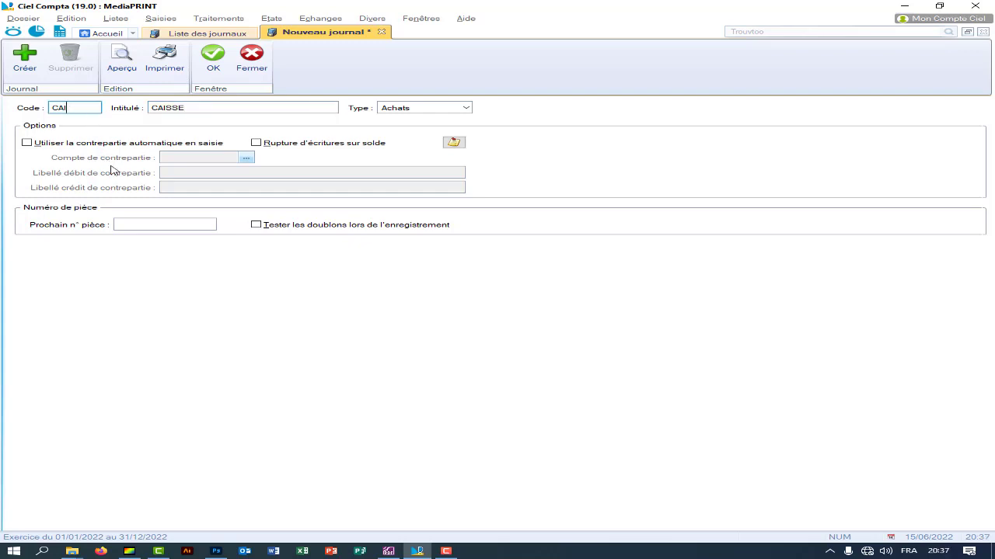
click(212, 62)
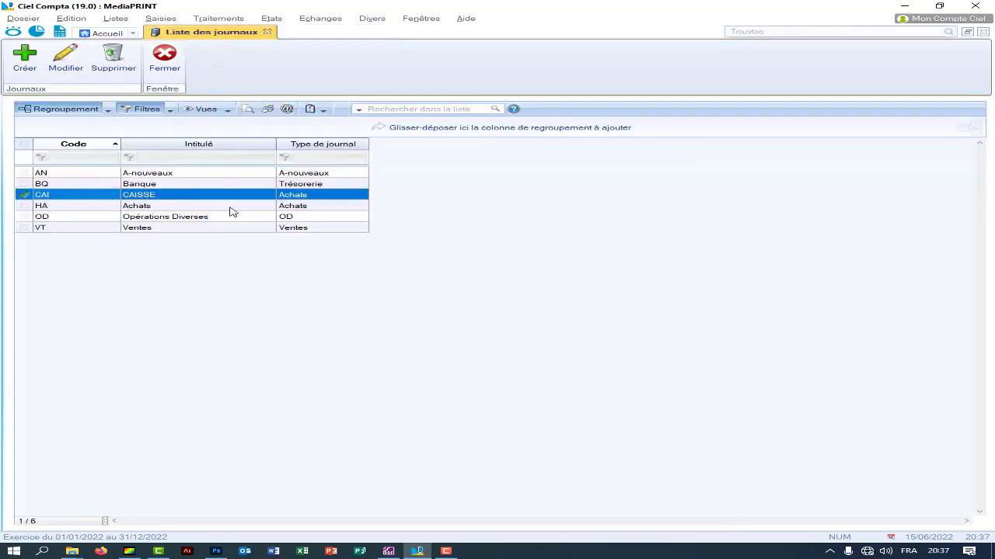
Change the title of the BQ journal to BANQUE and save it.
double_click(136, 185)
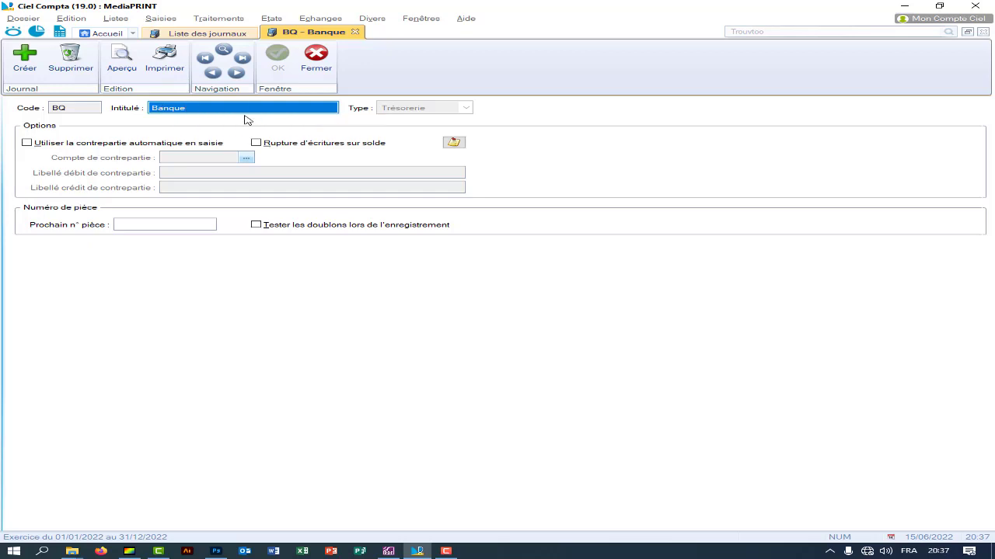
key(BackSpace)
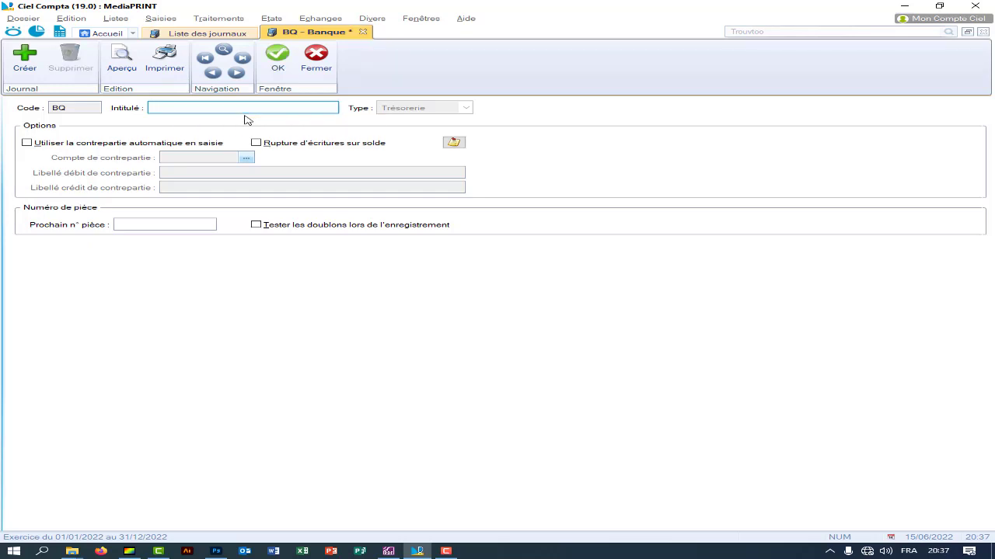
text(BANQUE)
click(288, 63)
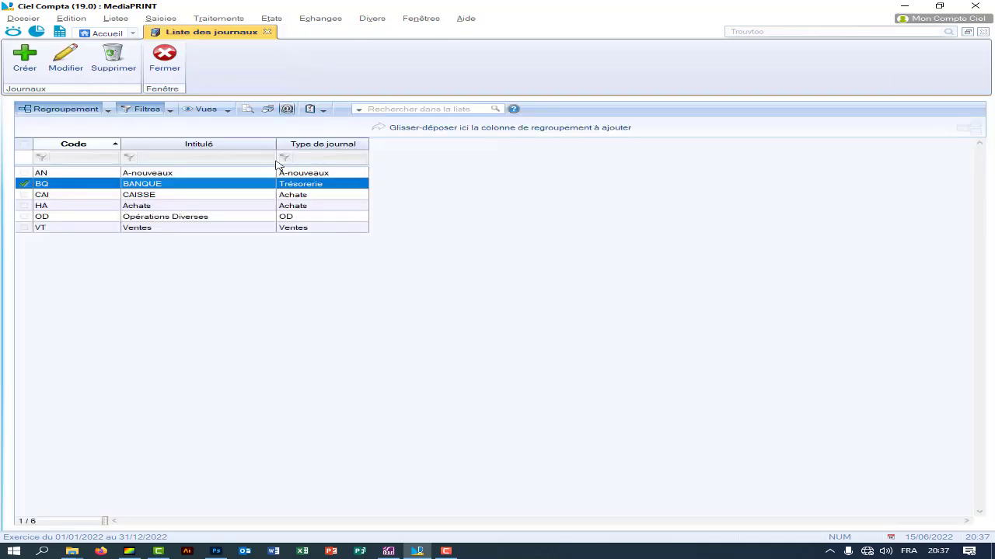
Change the title of the AN journal to A-NOUVEAUX and save it.
double_click(170, 174)
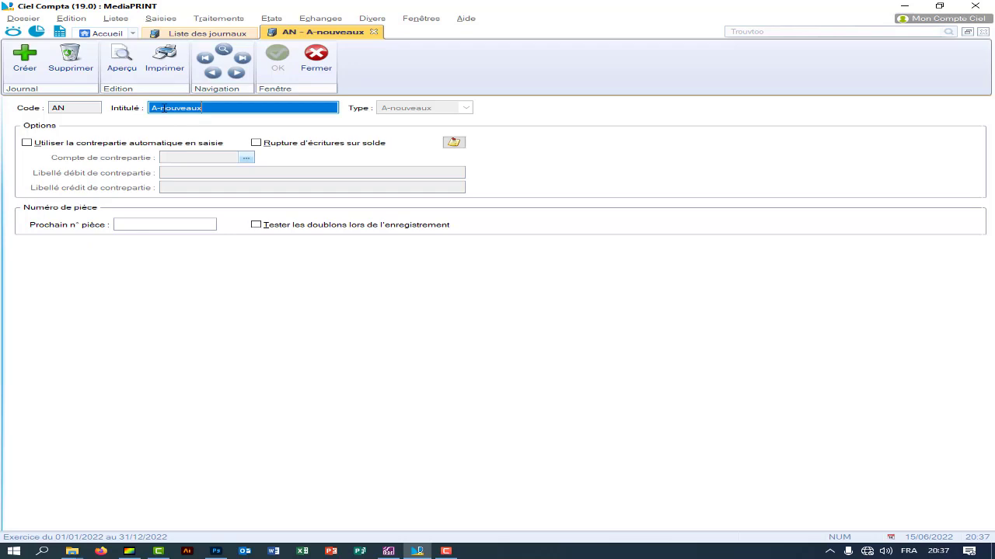
drag(160, 107, 235, 108)
text(NOUVEAUX)
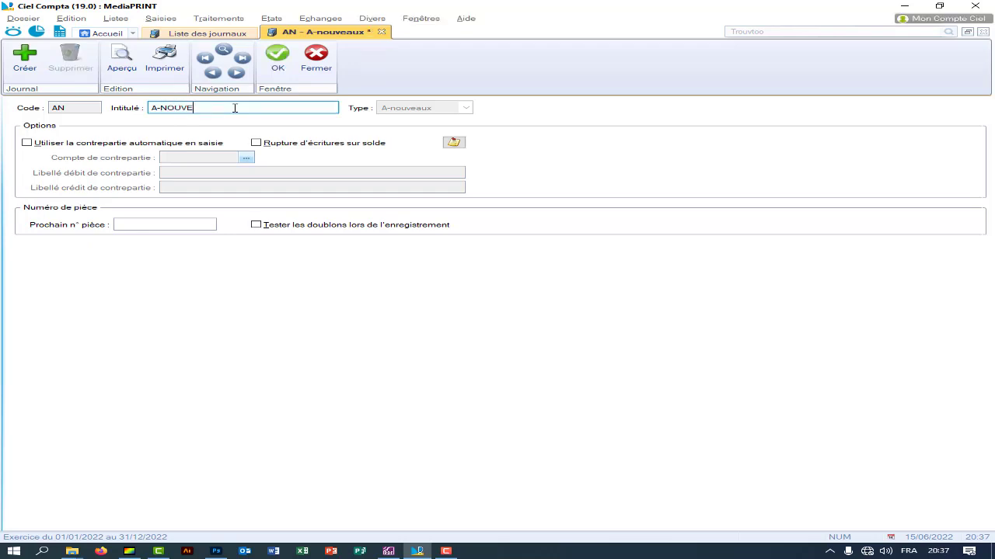
click(277, 69)
Change the title of the HA journal to ACHATS and save it.
double_click(156, 200)
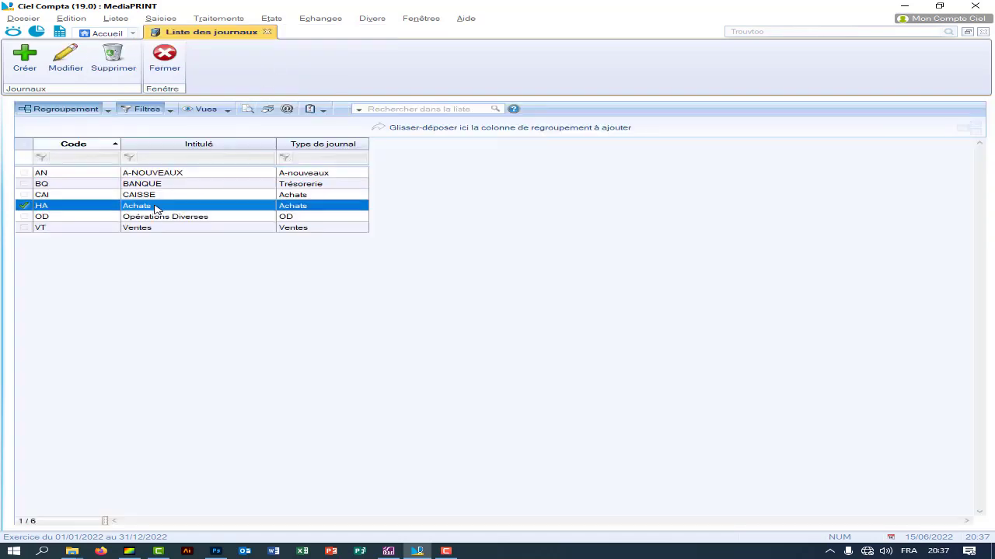
text(AC)
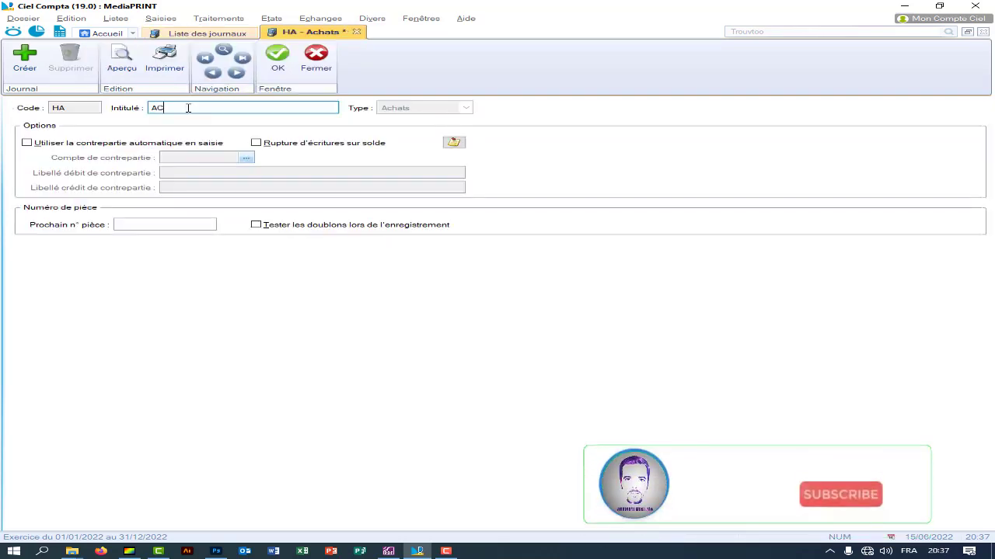
text(HATS)
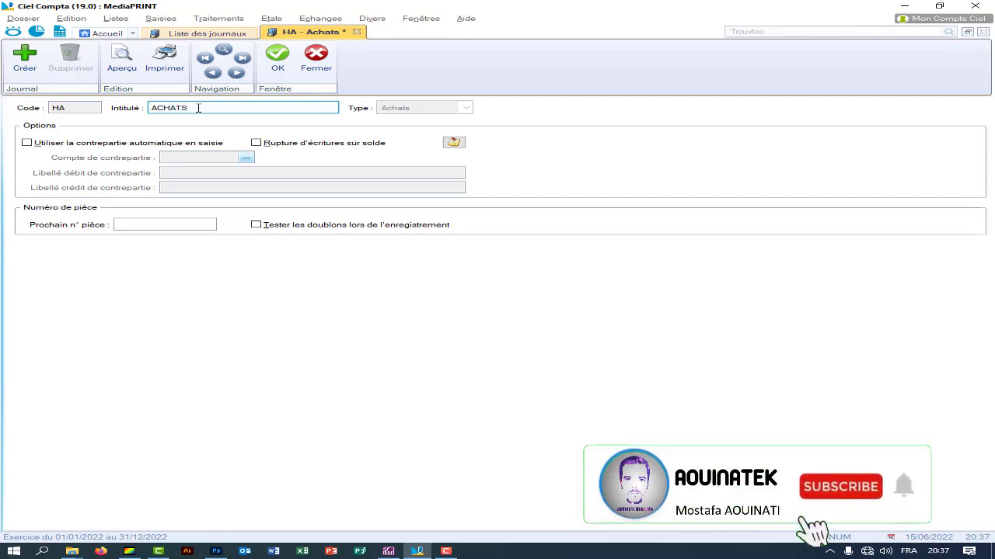
click(277, 58)
Change the title of the VT journal to VENTES and save it.
double_click(162, 227)
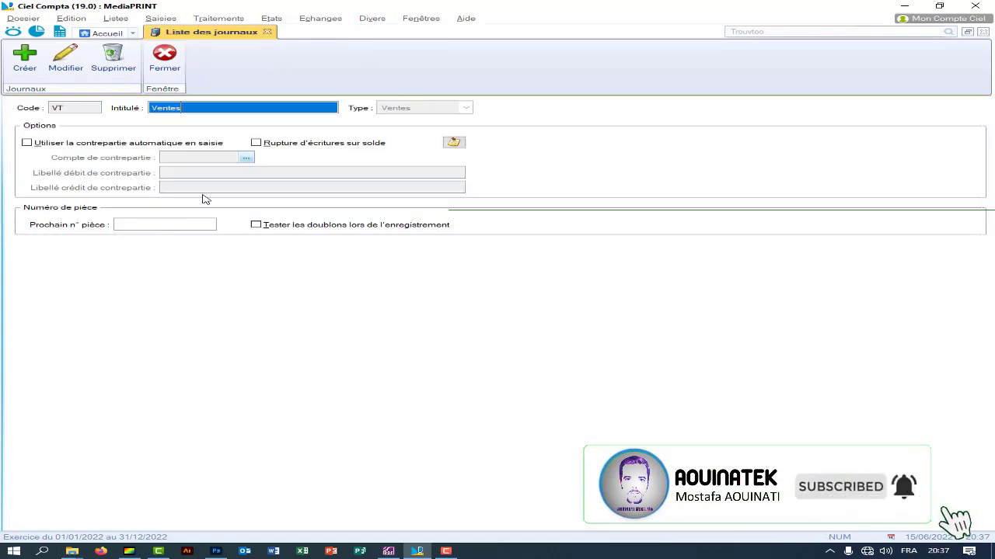
key(BackSpace)
text(V)
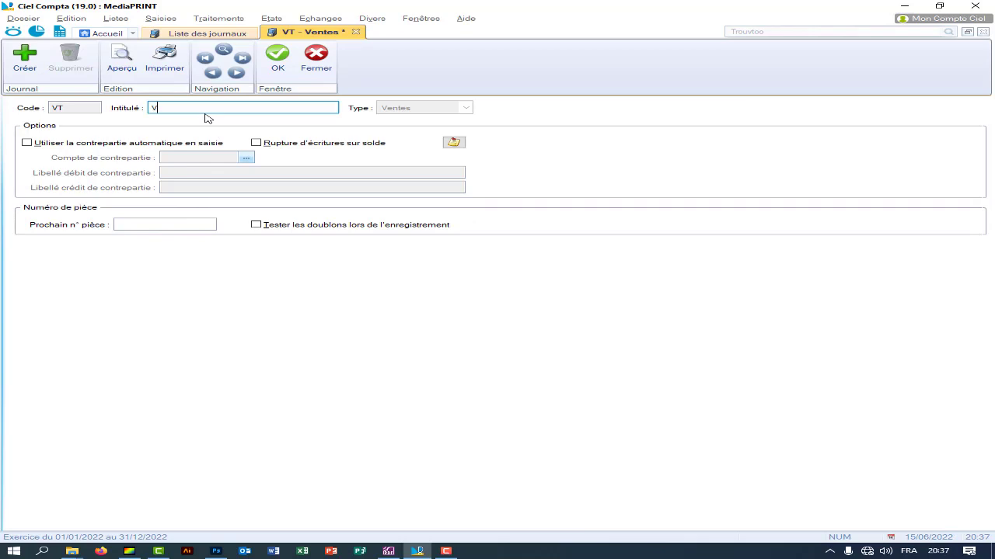
text(ENTES)
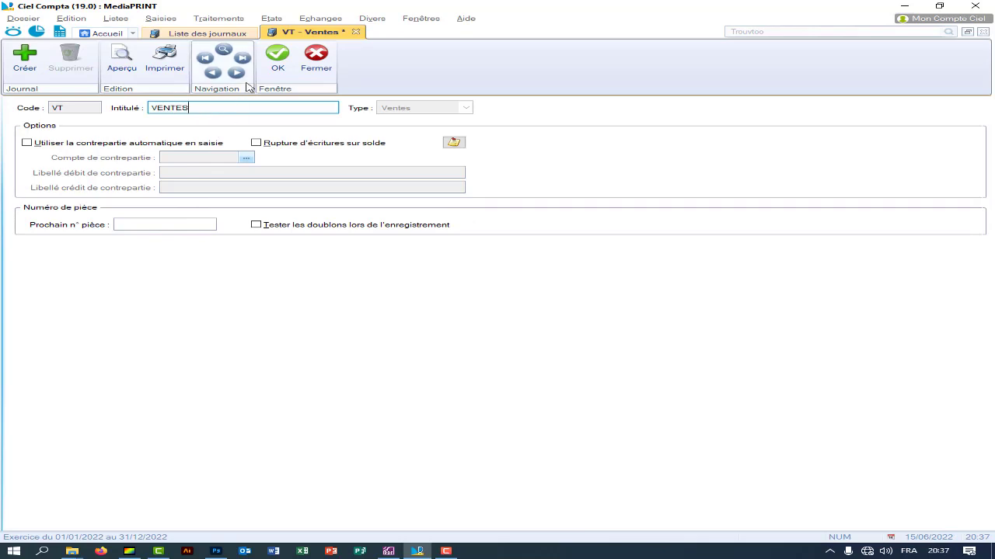
click(278, 62)
Change the title of the OD journal to OPERATIONS DIVERSES and save it.
double_click(163, 217)
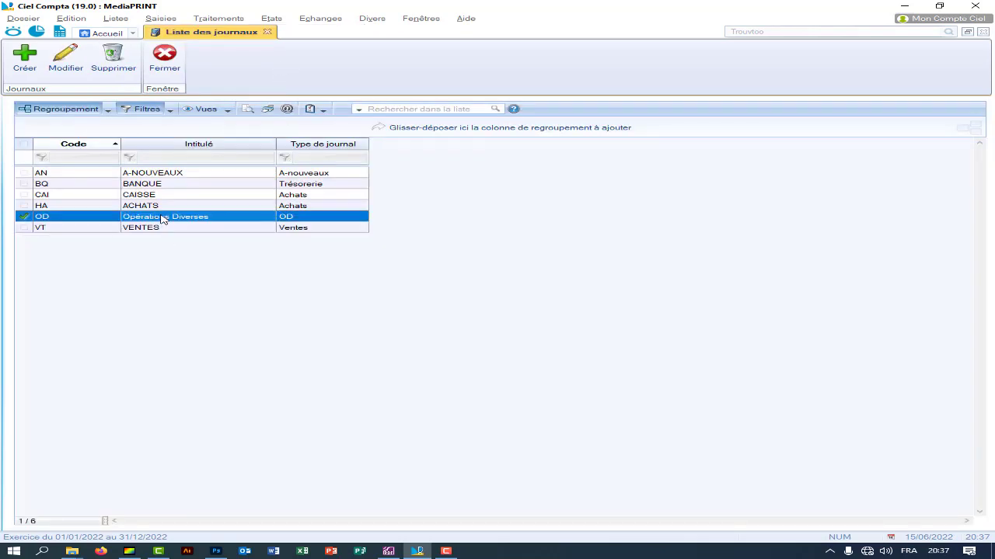
key(BackSpace)
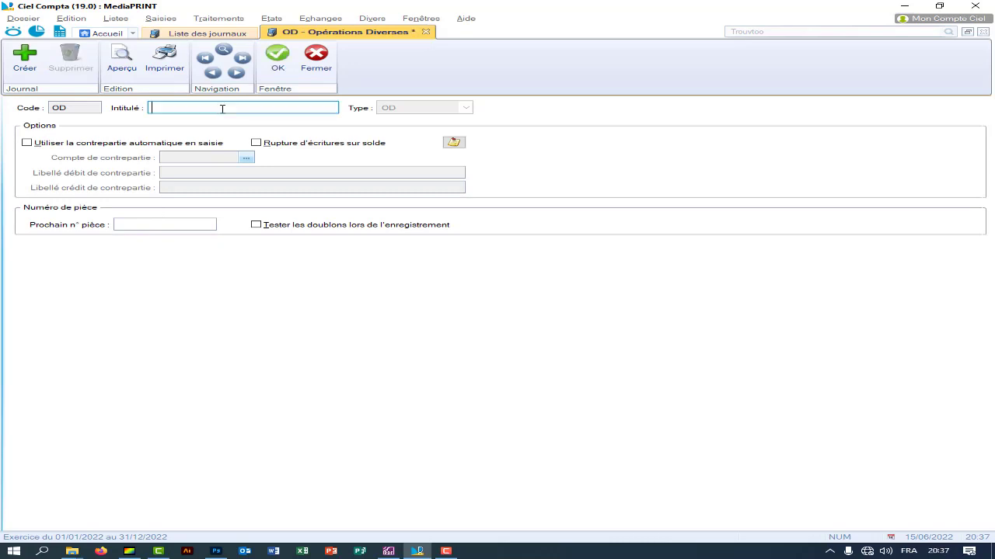
text(OPERATIONS DIVERSES)
click(280, 64)
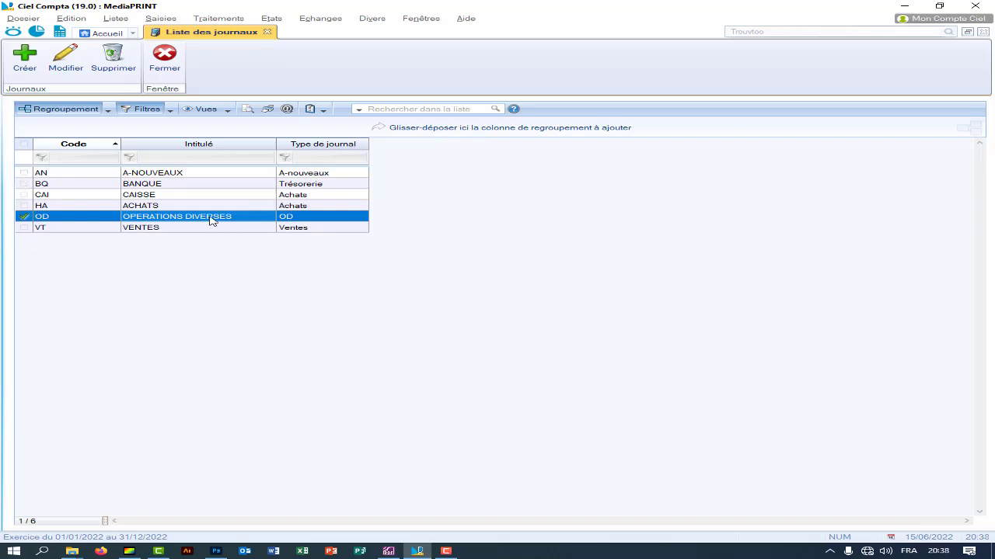
Close the list of journals and open the list of payment modes (Modes de paiement).
click(152, 229)
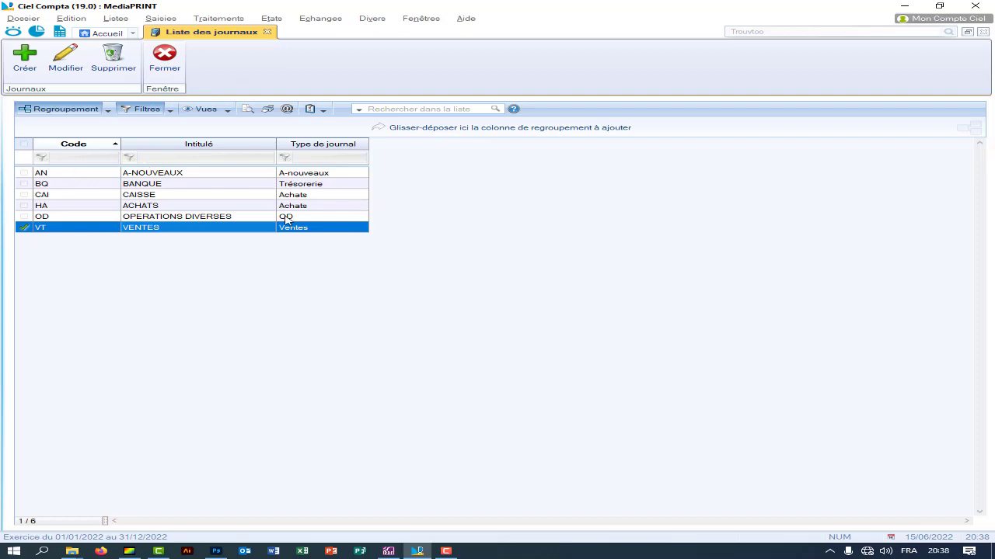
click(169, 64)
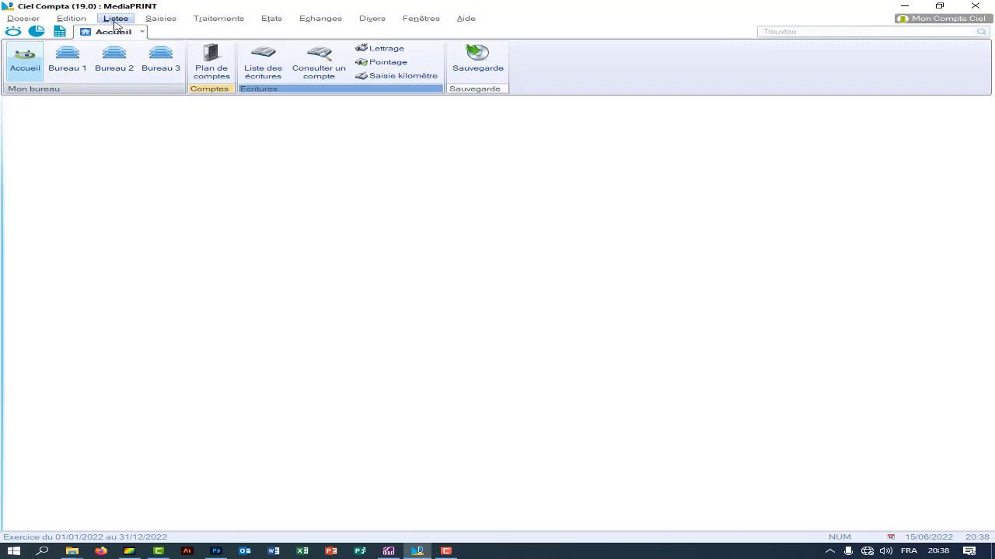
click(115, 24)
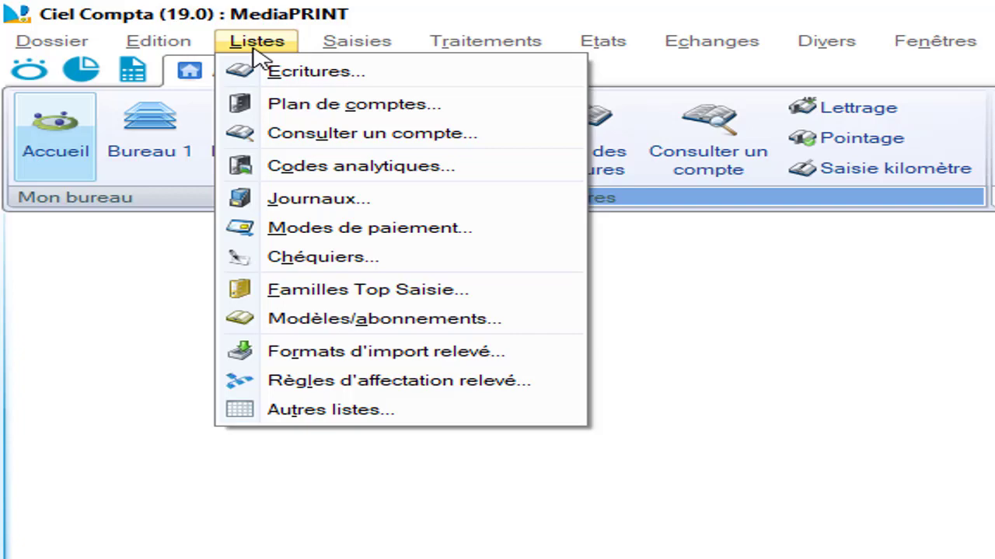
click(358, 227)
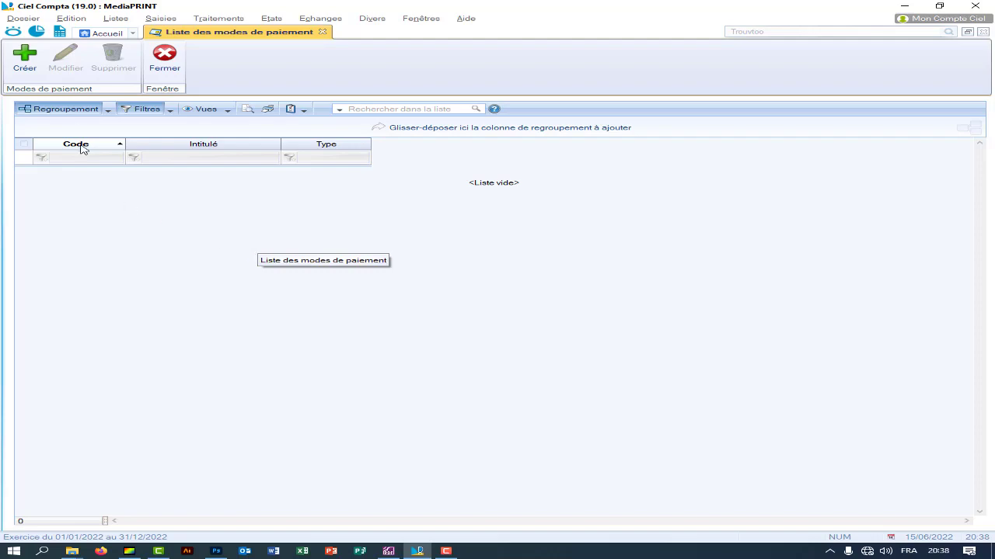
Create a payment mode with code 01, title Espèce and type Espèces, and save it with a new blank entry opened.
click(24, 59)
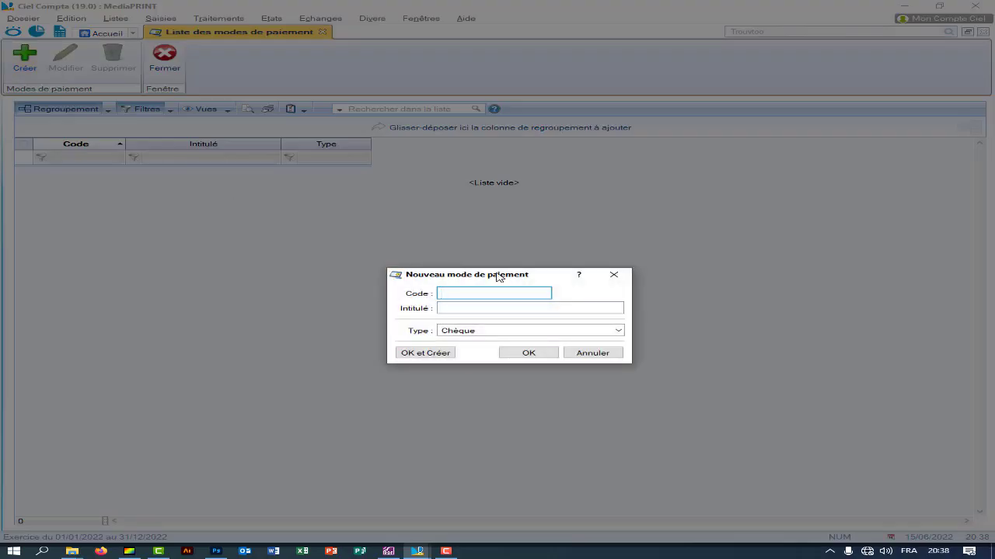
drag(497, 277, 377, 276)
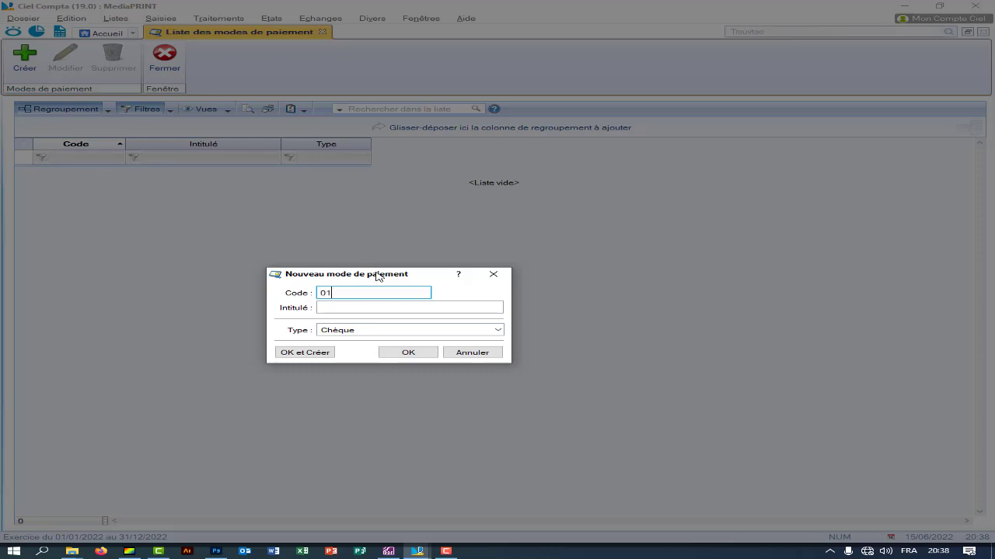
key(Tab)
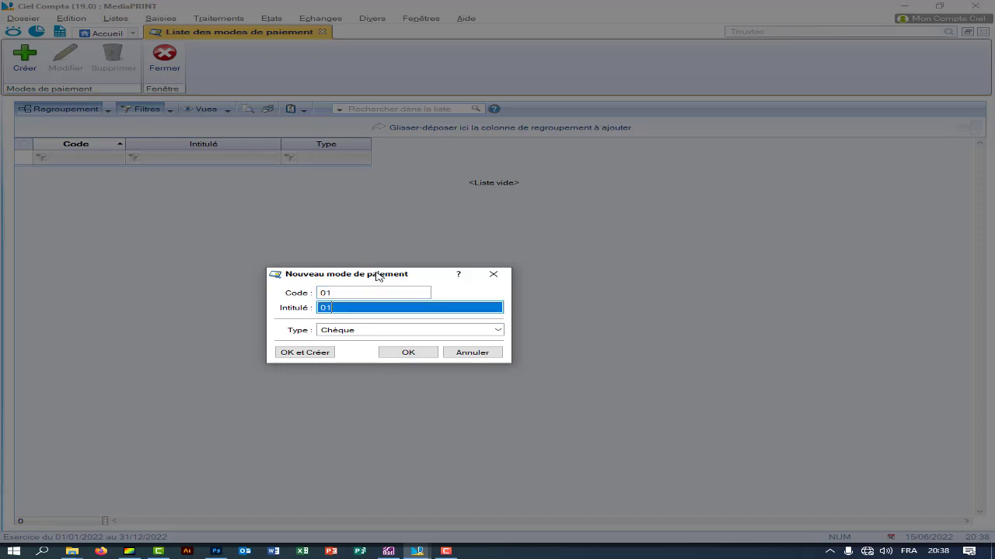
key(BackSpace)
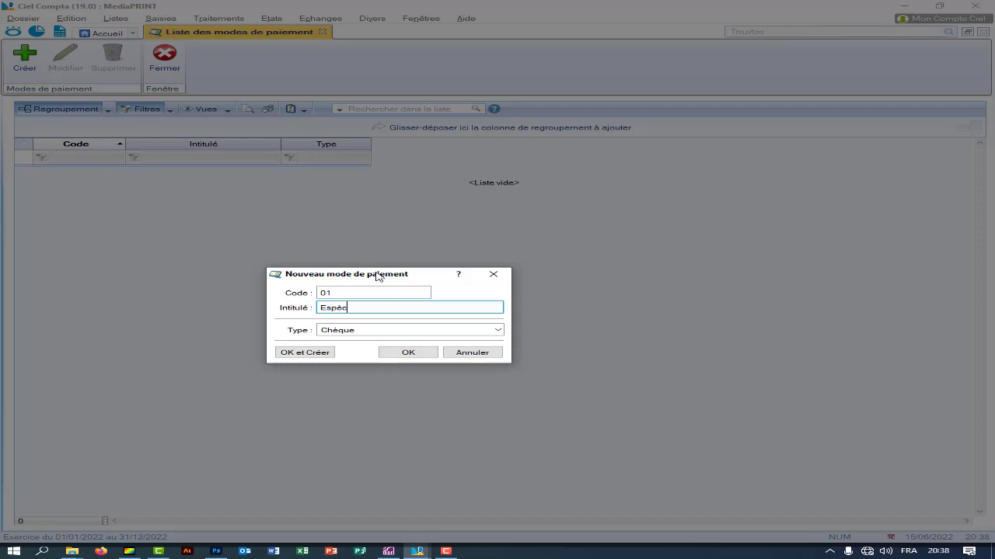
click(418, 330)
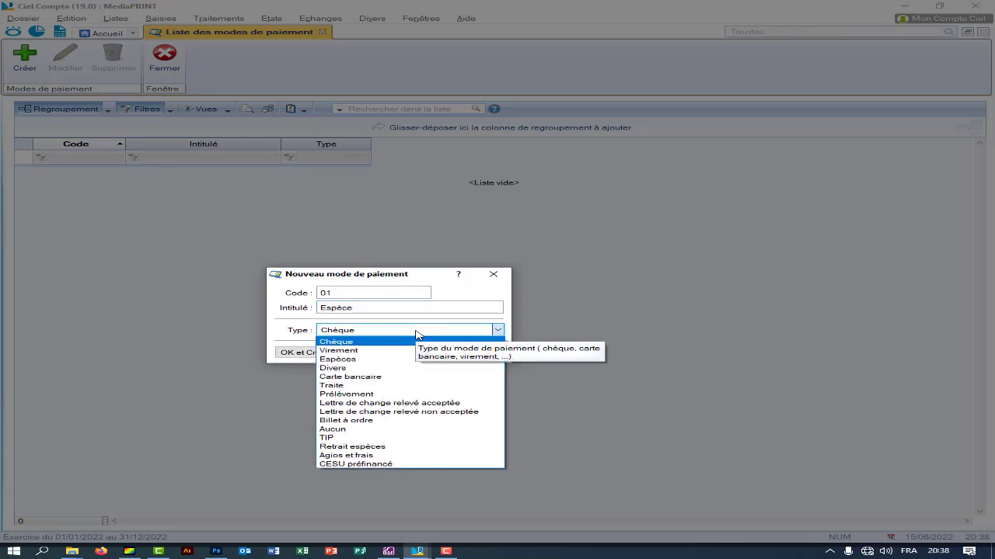
click(365, 359)
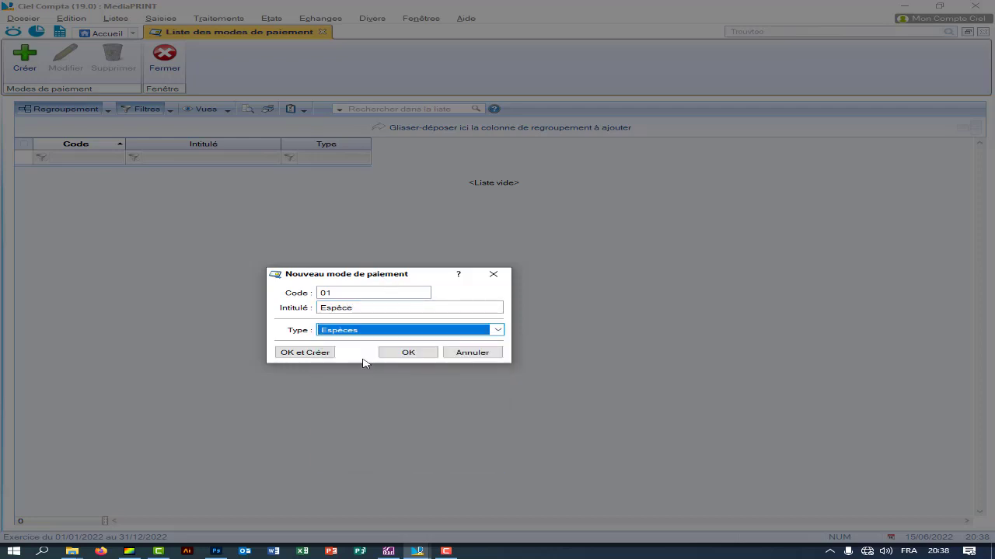
click(304, 353)
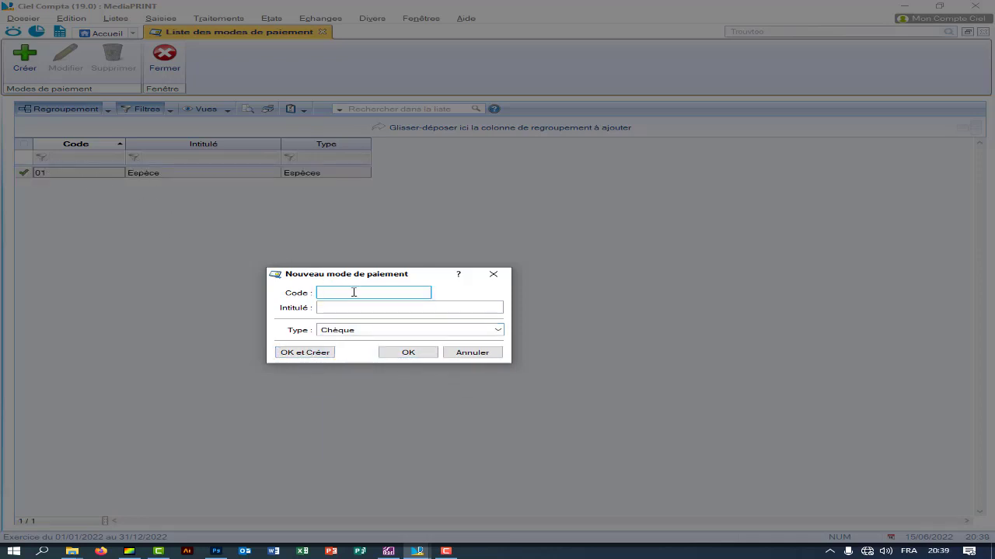
Create a payment mode with code 02, title Chèque and type Chèque, and save it with a new blank entry opened.
text(02)
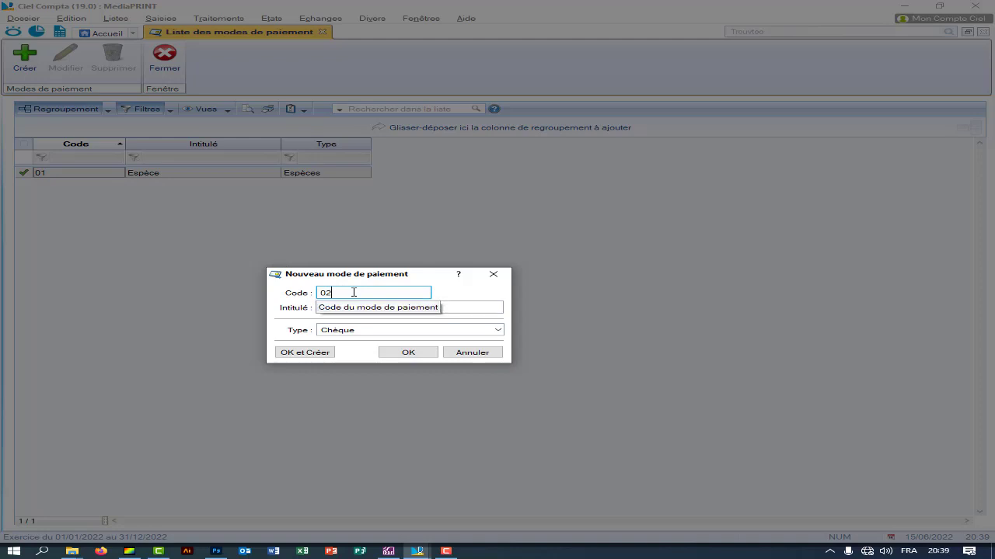
key(Tab)
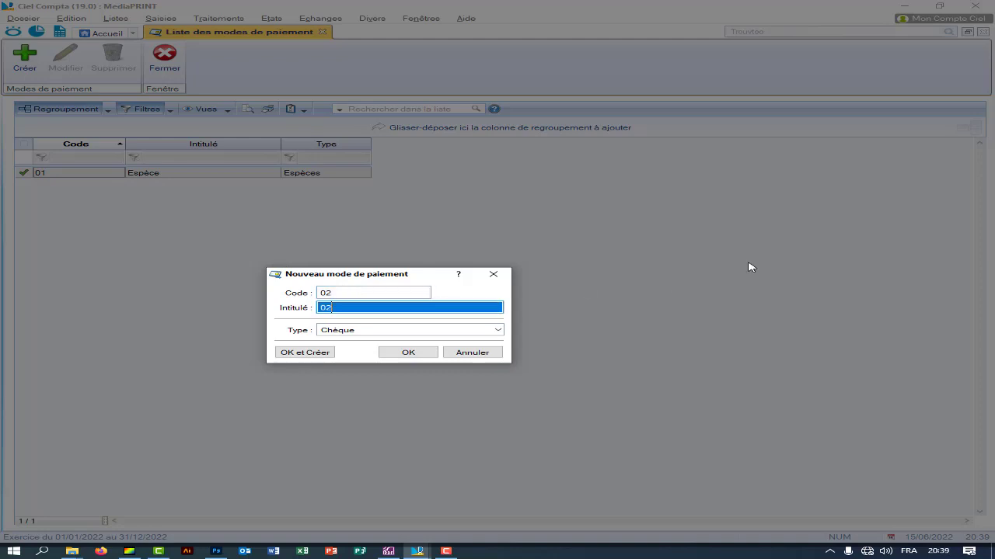
text(Chèque)
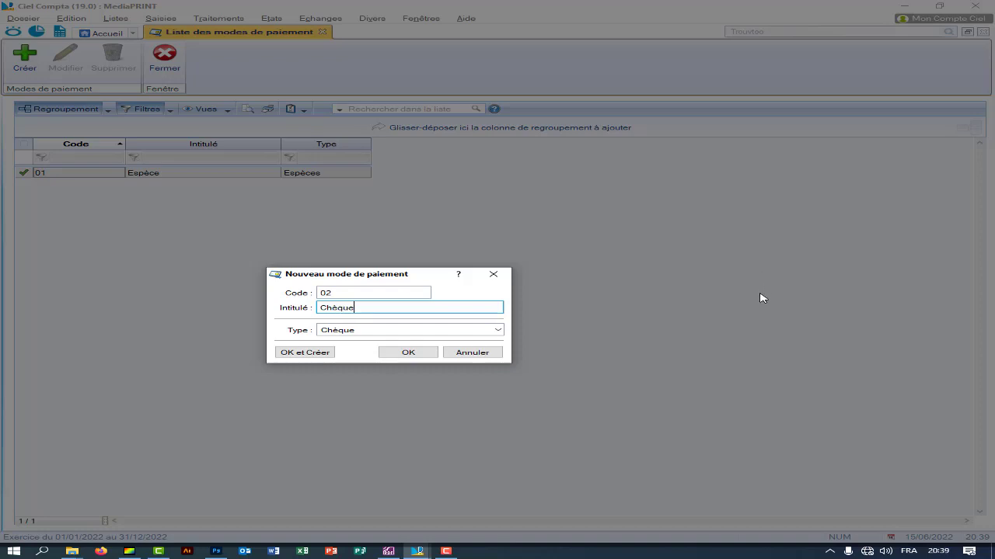
click(388, 330)
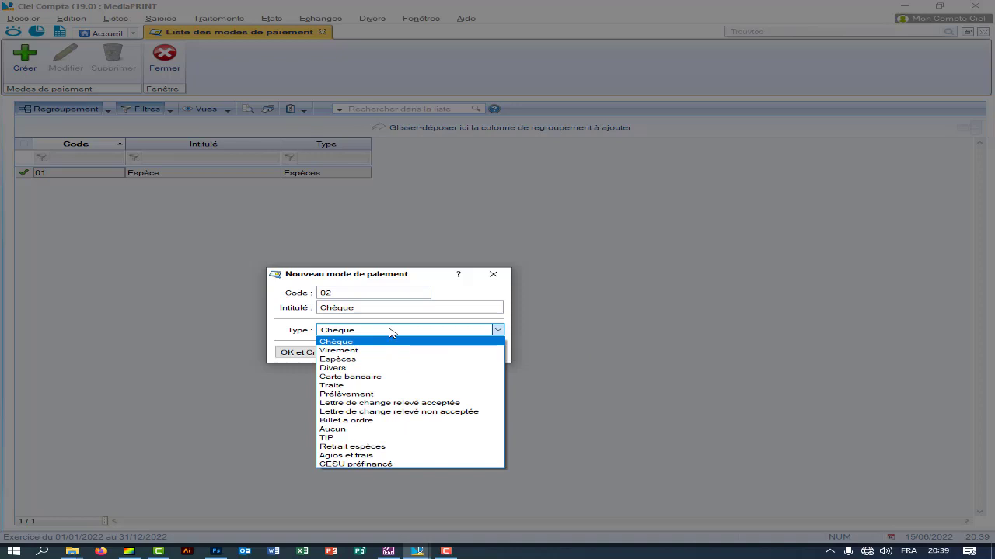
click(382, 345)
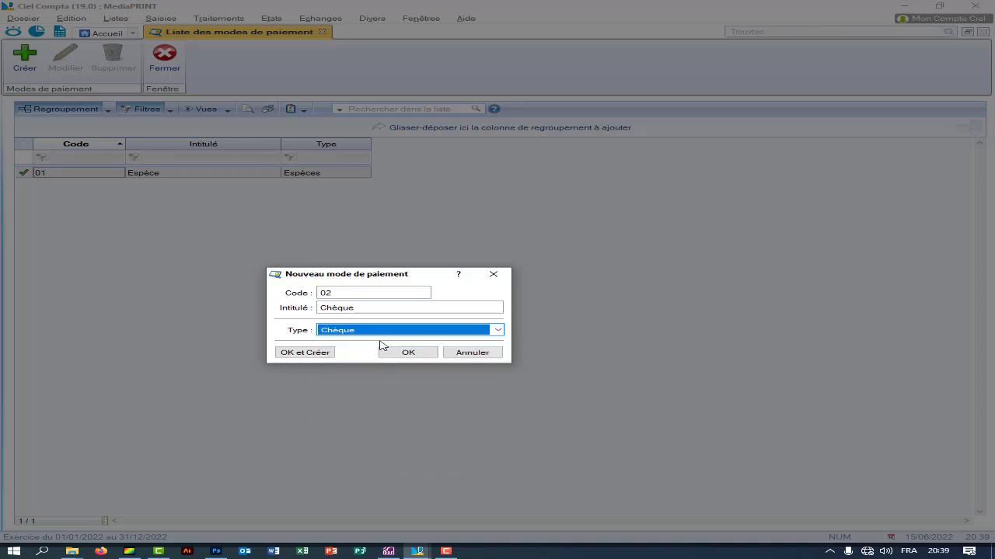
click(309, 353)
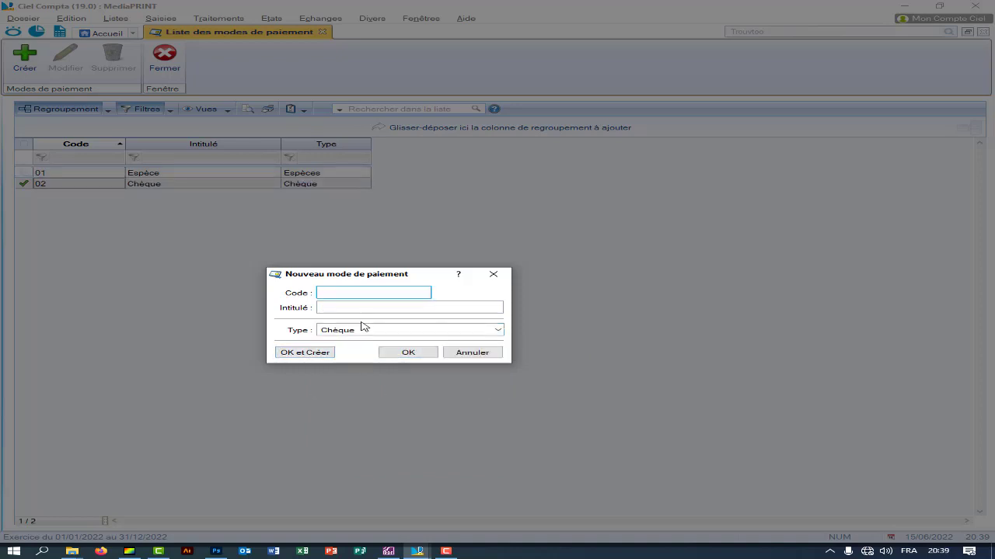
Create a payment mode with code 03, title Virement and type Virement, and save it with a new blank entry opened.
text(03)
key(Tab)
text(v)
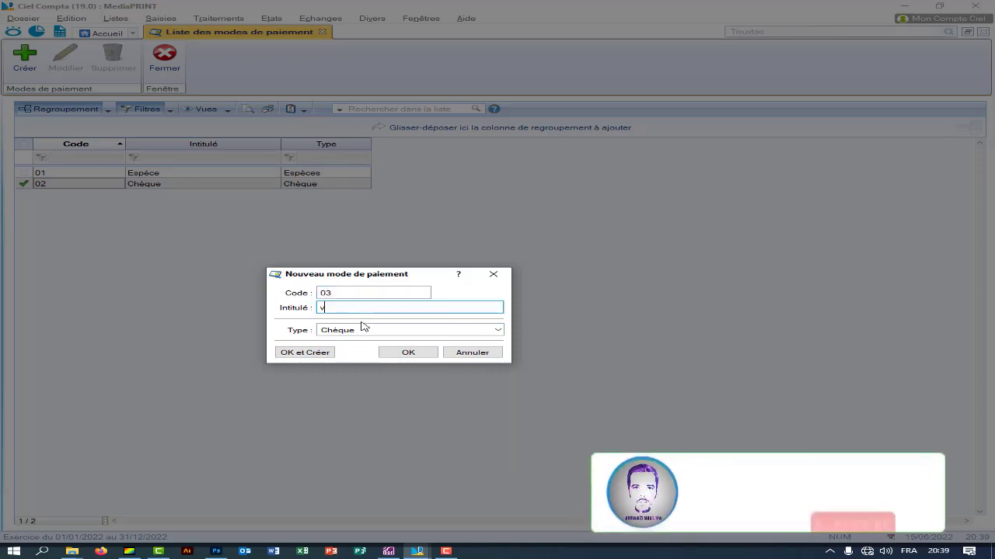
key(BackSpace)
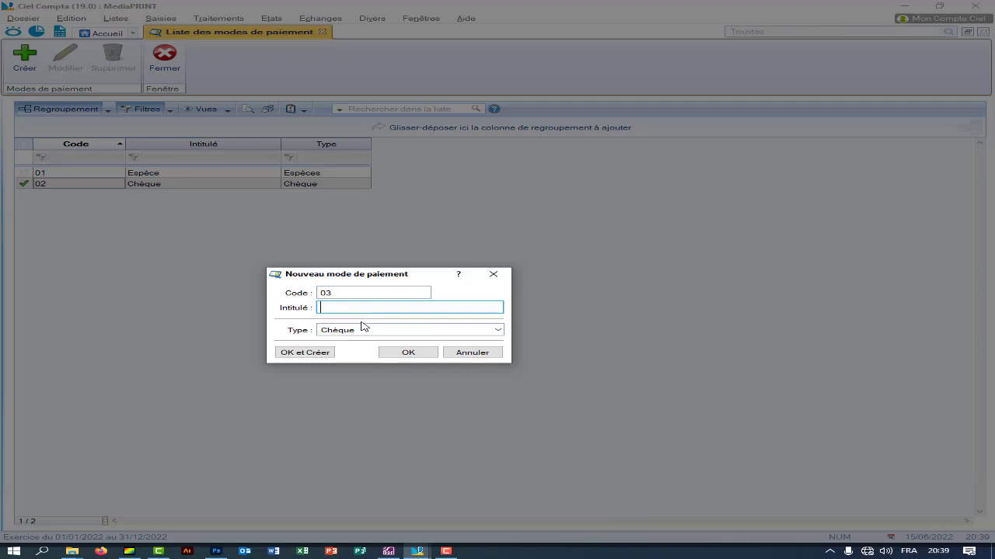
text(Virement)
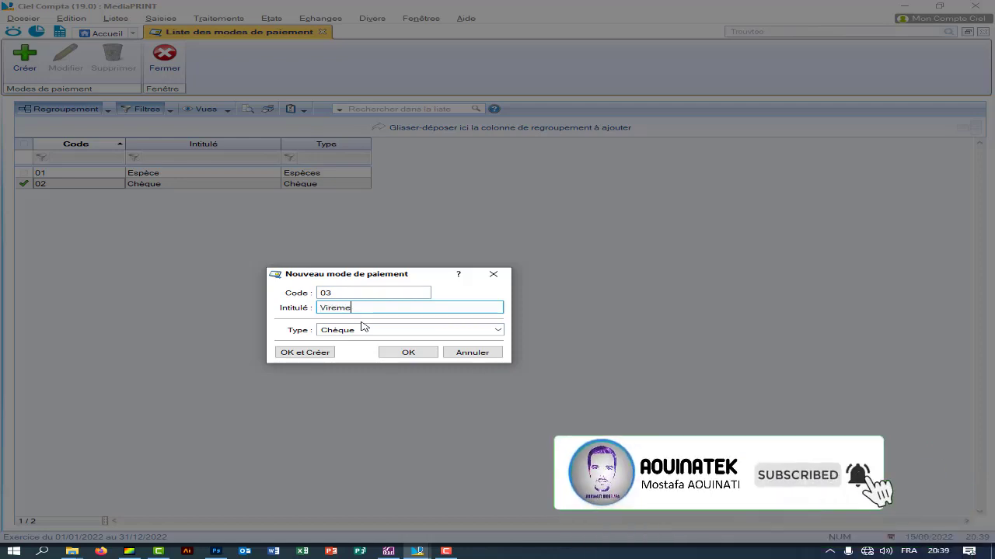
click(486, 329)
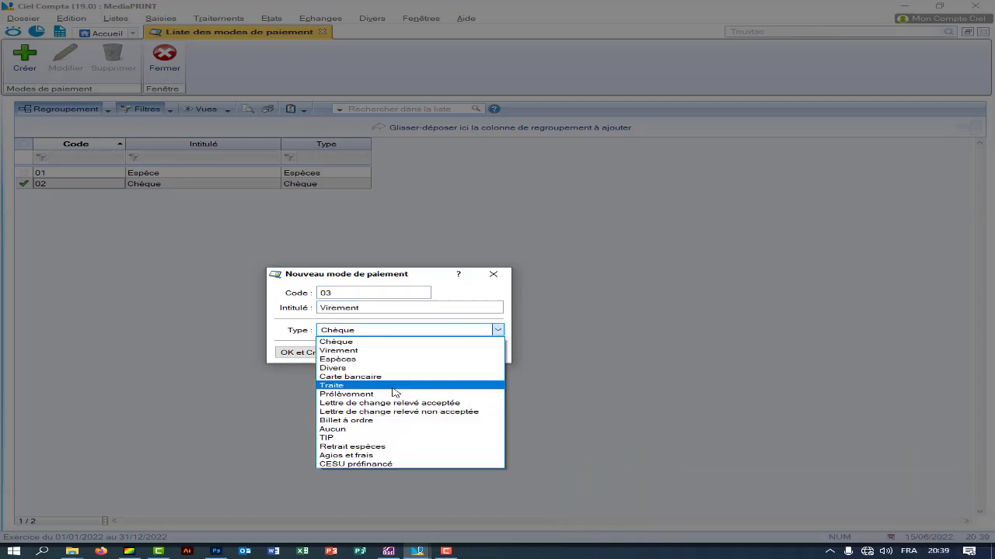
click(378, 352)
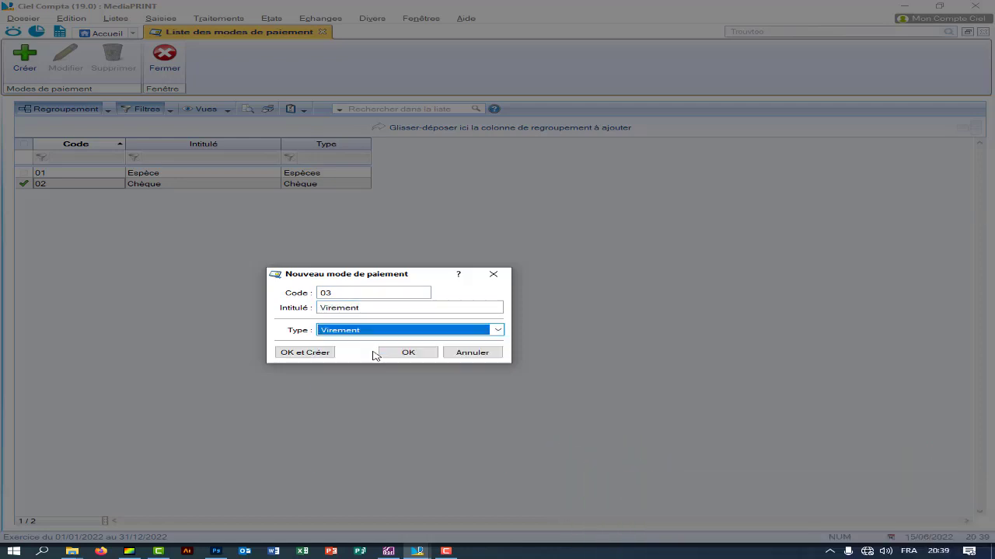
click(306, 354)
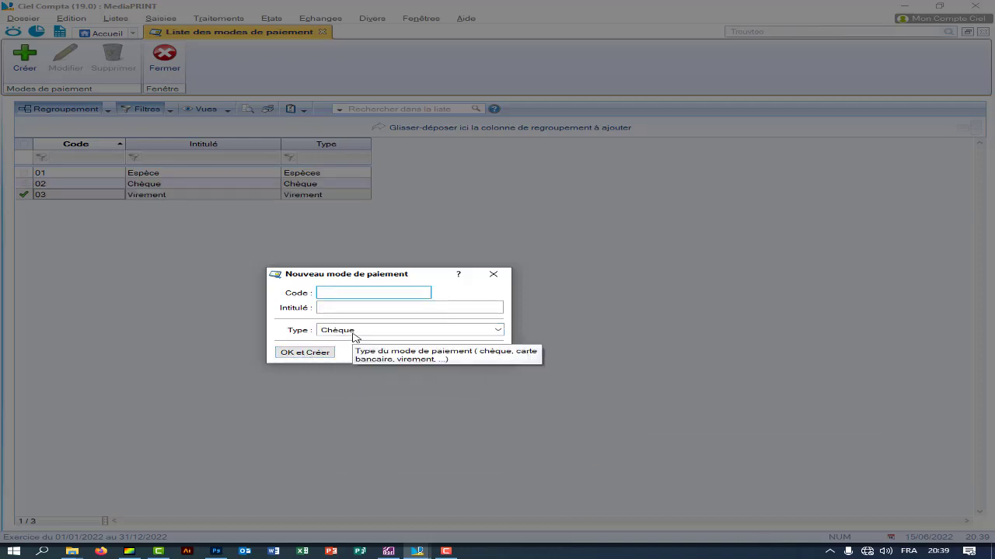
Enter code 04 and the title Effet de Commerce for the new payment mode, and display its available types.
text(04)
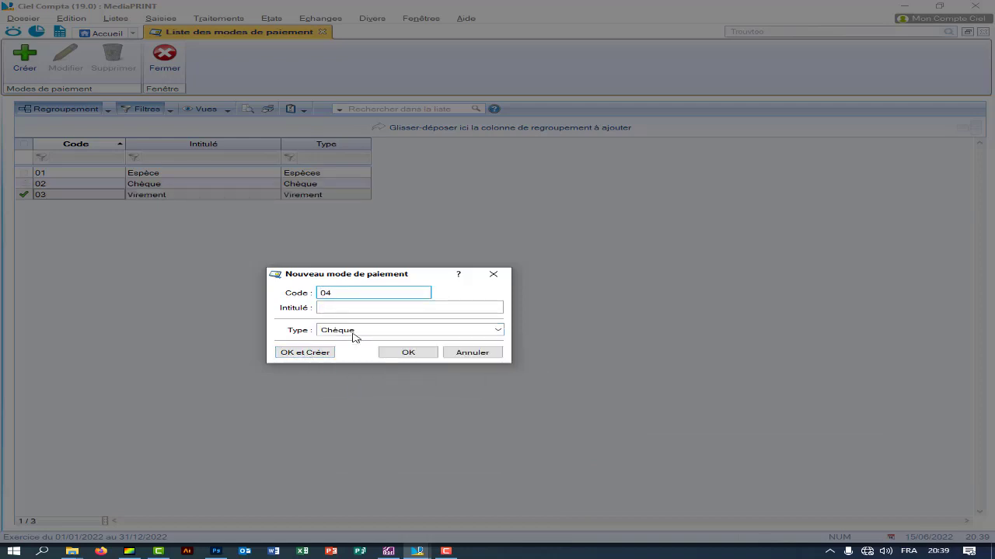
key(Tab)
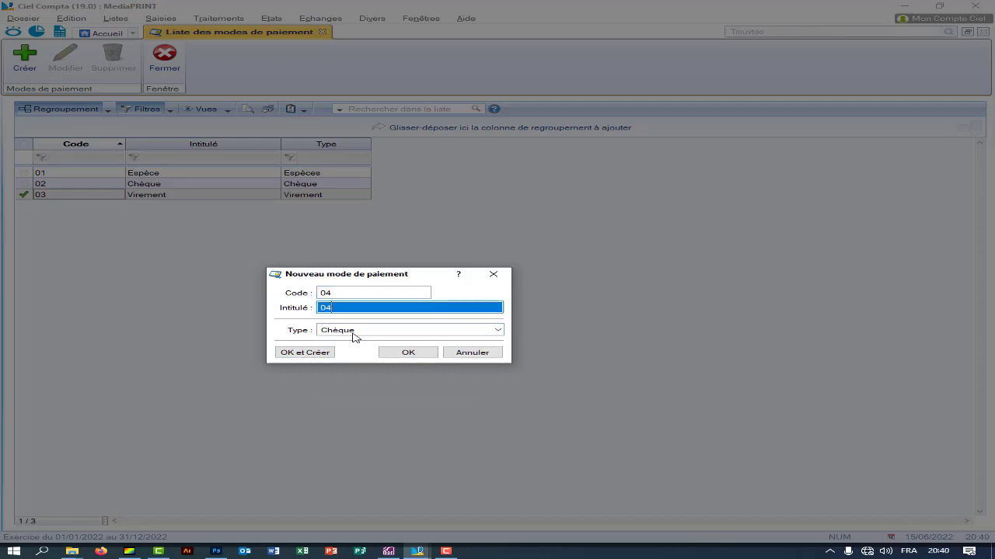
text(Effet)
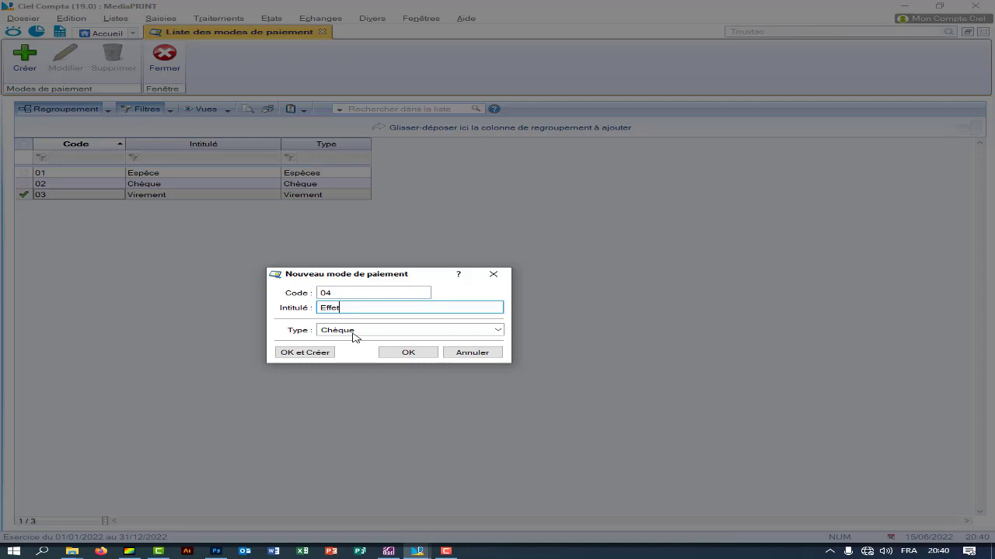
text( de Commerce)
click(355, 336)
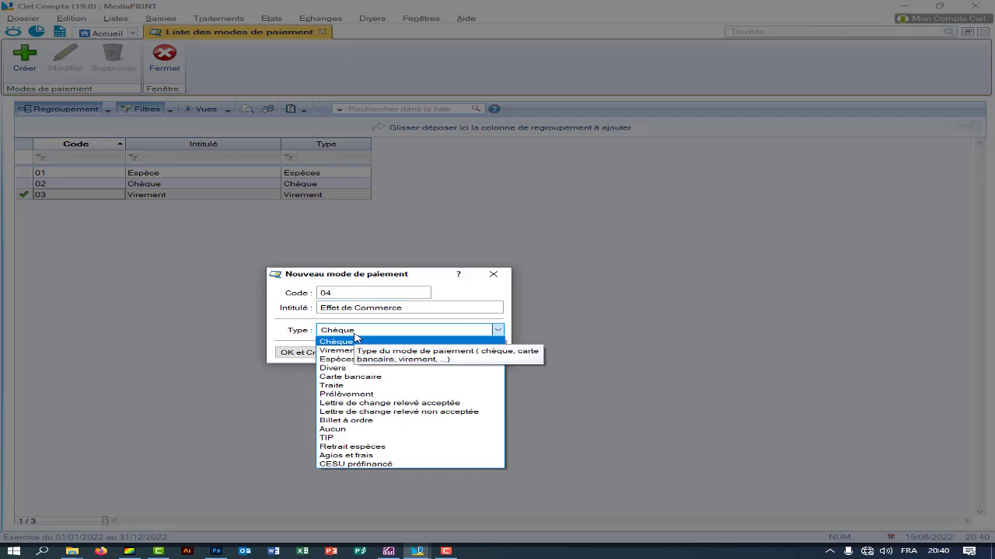
Replace the title of payment mode 04 with Traite, set its type to Traite, and save it with a new blank entry opened.
click(411, 308)
drag(411, 308, 293, 308)
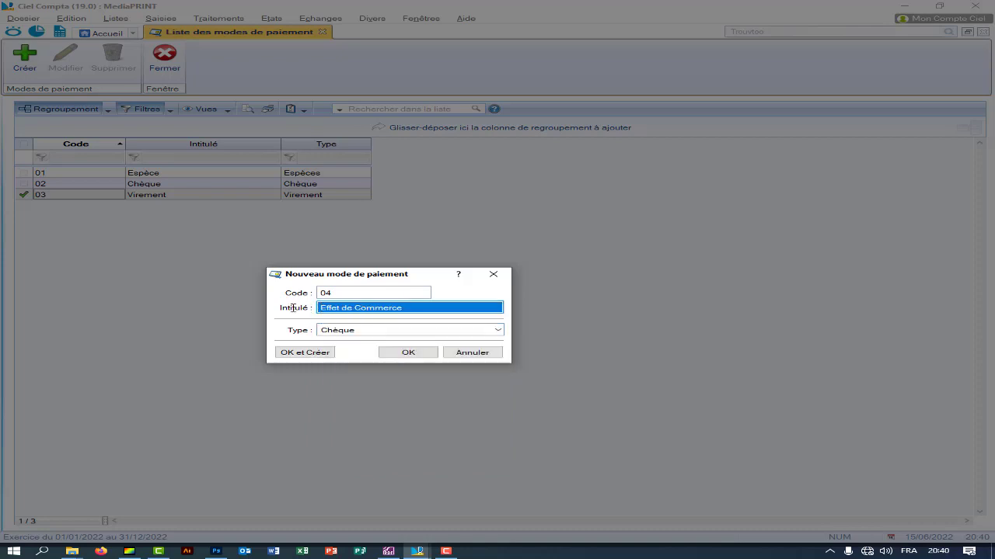
text(Traite)
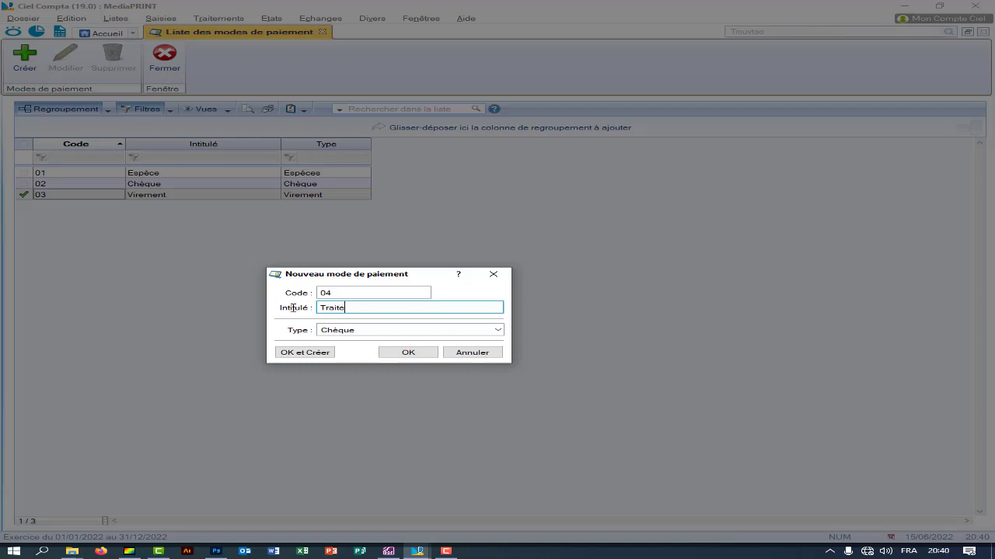
click(366, 332)
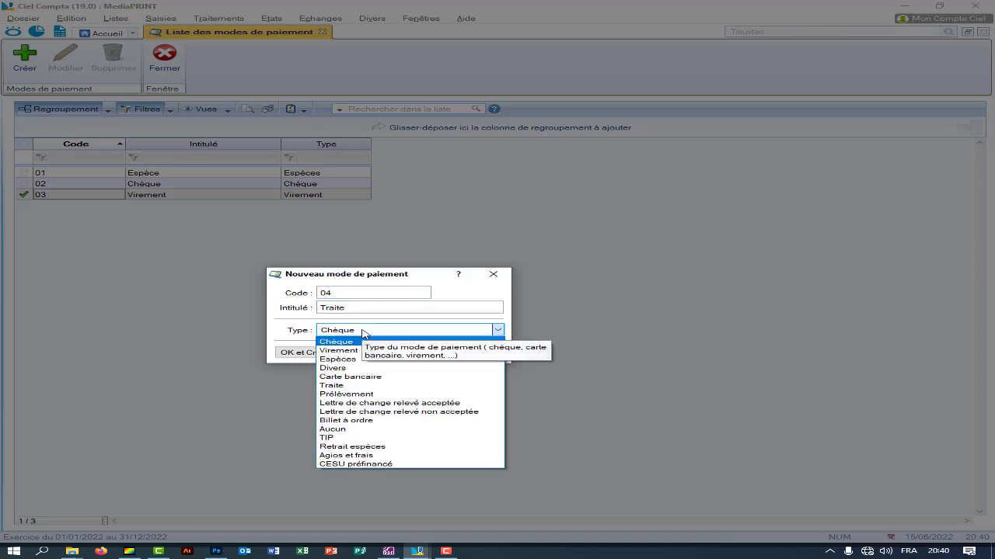
click(342, 385)
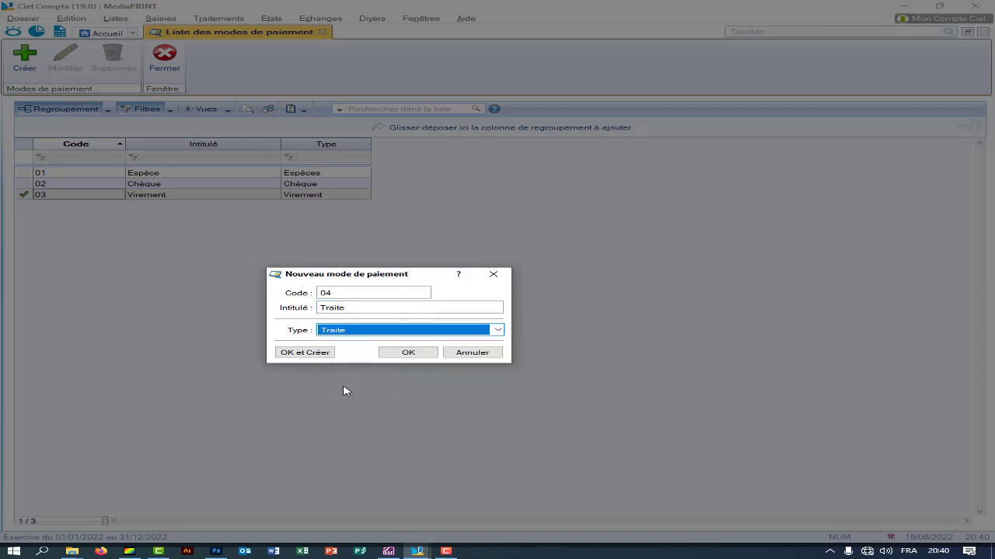
click(306, 354)
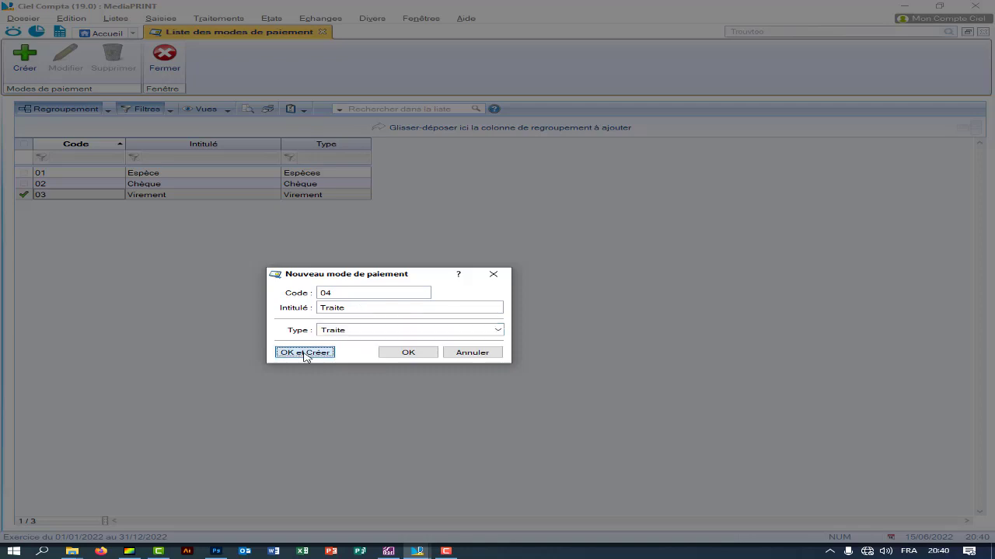
Create a payment mode with code 05, title CArte Bancaire and type Carte bancaire, and save it without starting another entry.
text(05)
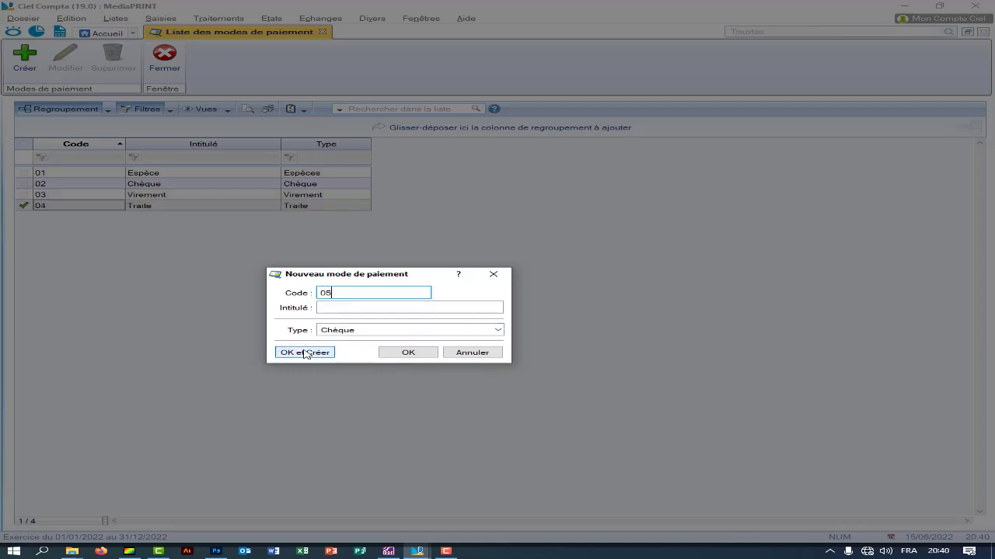
click(349, 305)
text(05)
key(BackSpace)
key(BackSpace)
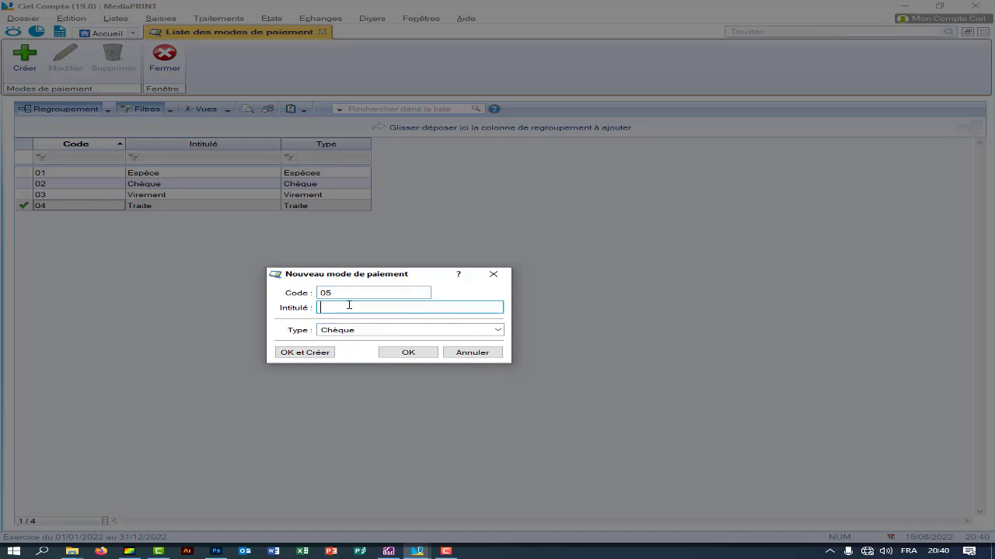
text(CArte Bancaire)
click(390, 330)
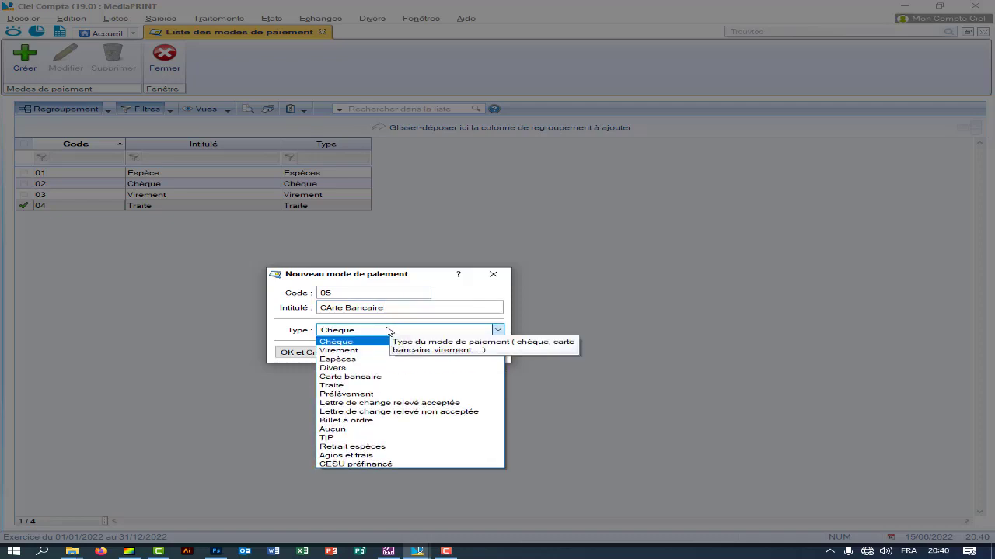
click(388, 377)
click(408, 355)
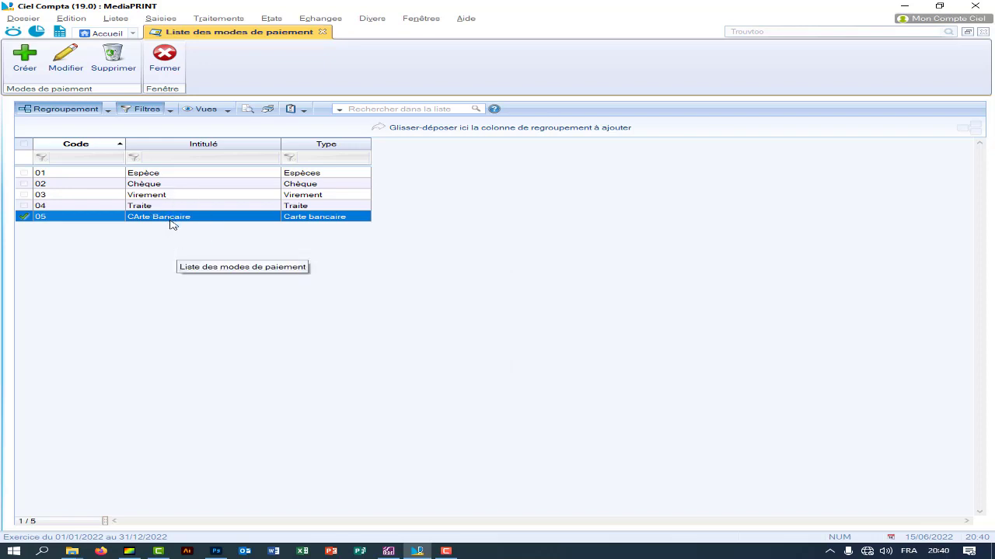
Correct the title of payment mode 05 to Carte Bancaire and save it.
double_click(150, 220)
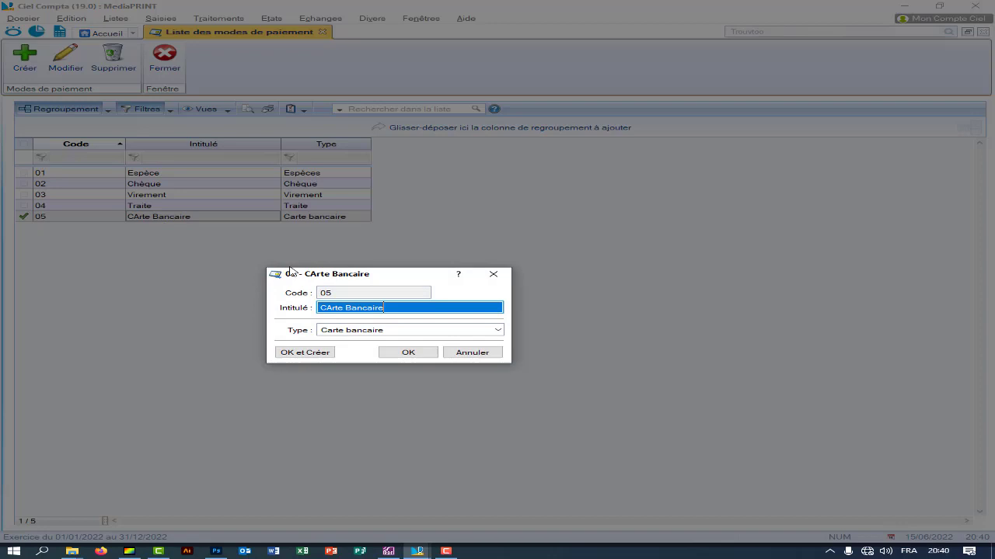
click(335, 306)
key(BackSpace)
text(a)
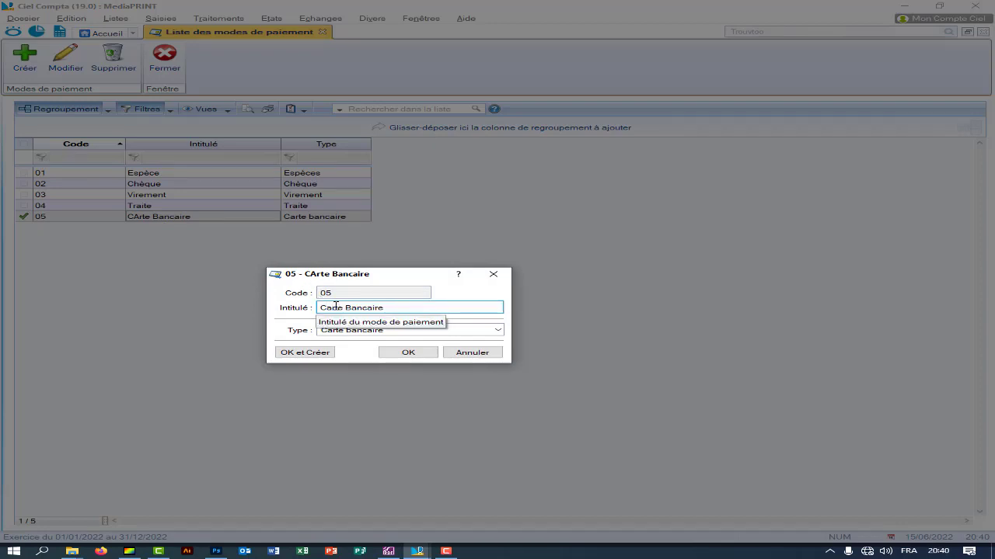
click(405, 353)
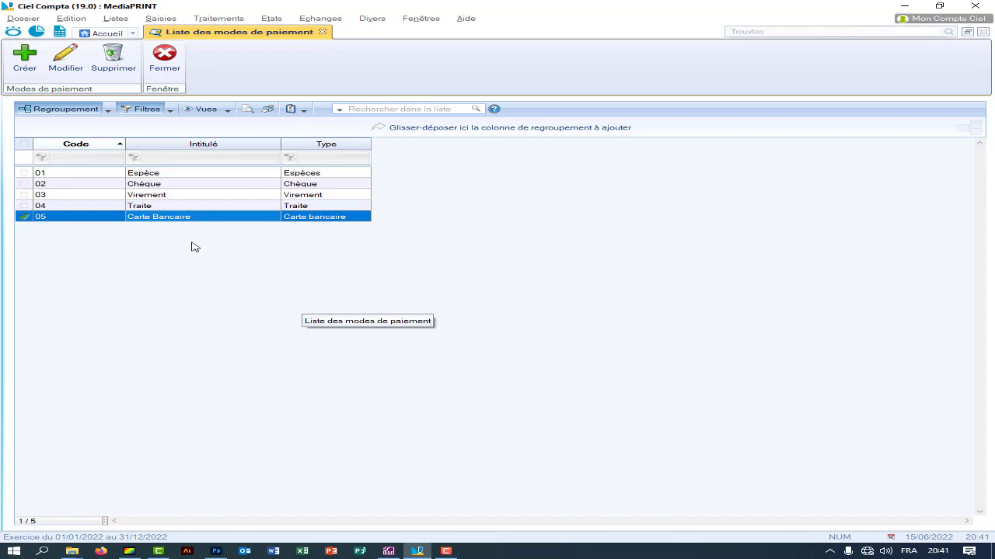
click(152, 176)
click(153, 185)
click(153, 195)
click(153, 208)
click(154, 217)
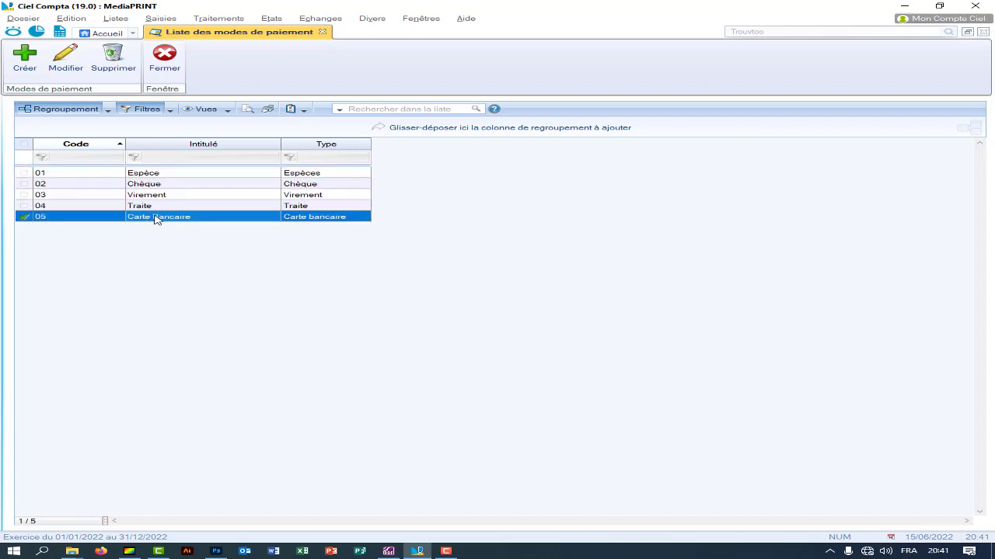
click(198, 265)
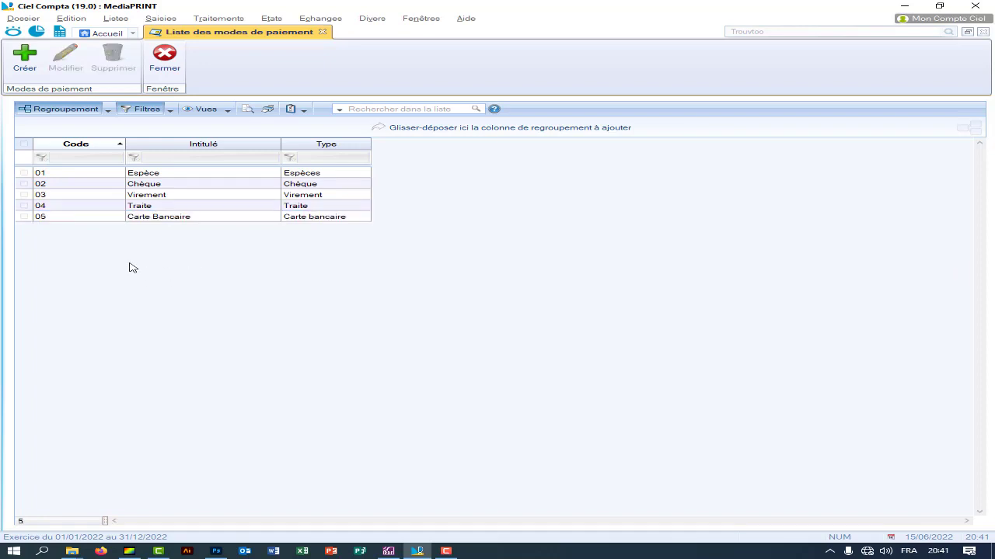